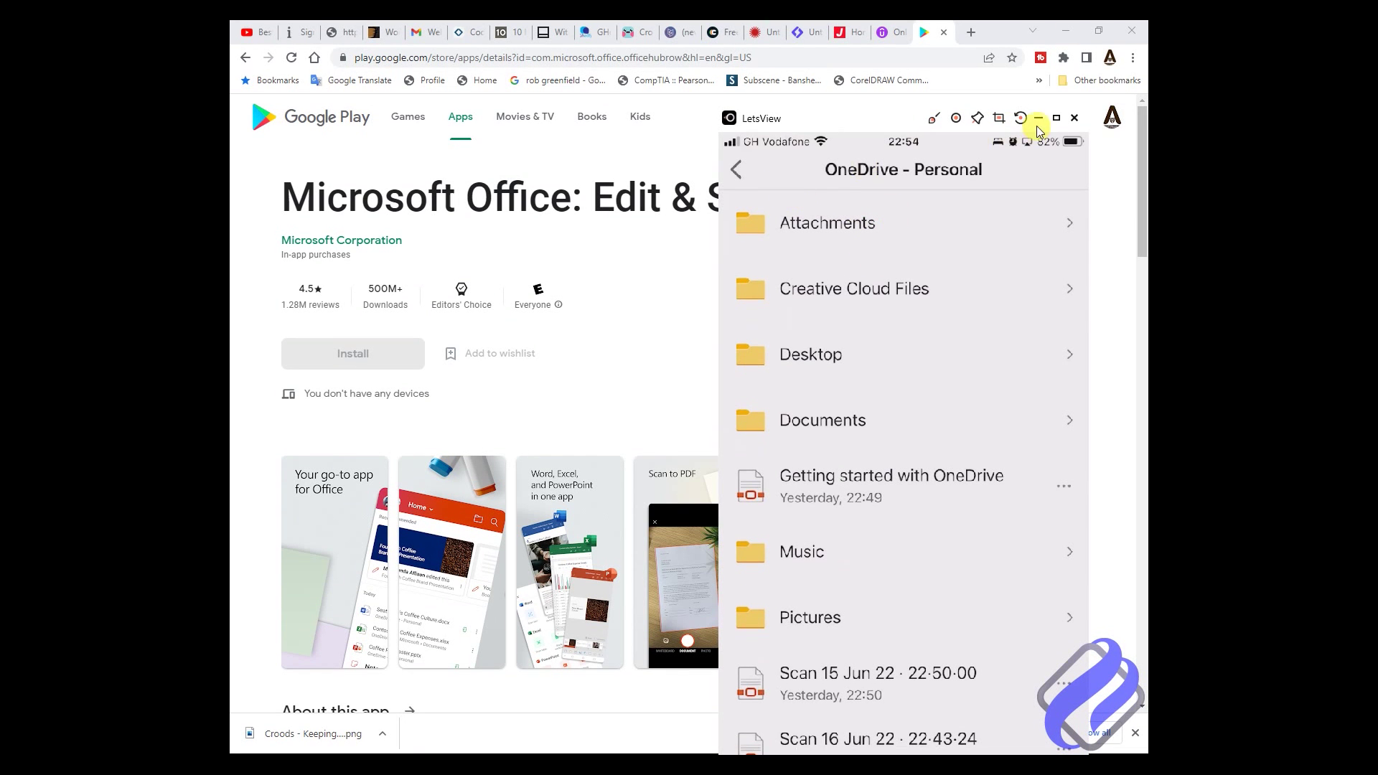
# Minimise the phone mirroring window and look over the Microsoft Office app's Google Play listing.
pyautogui.click(1038, 117)
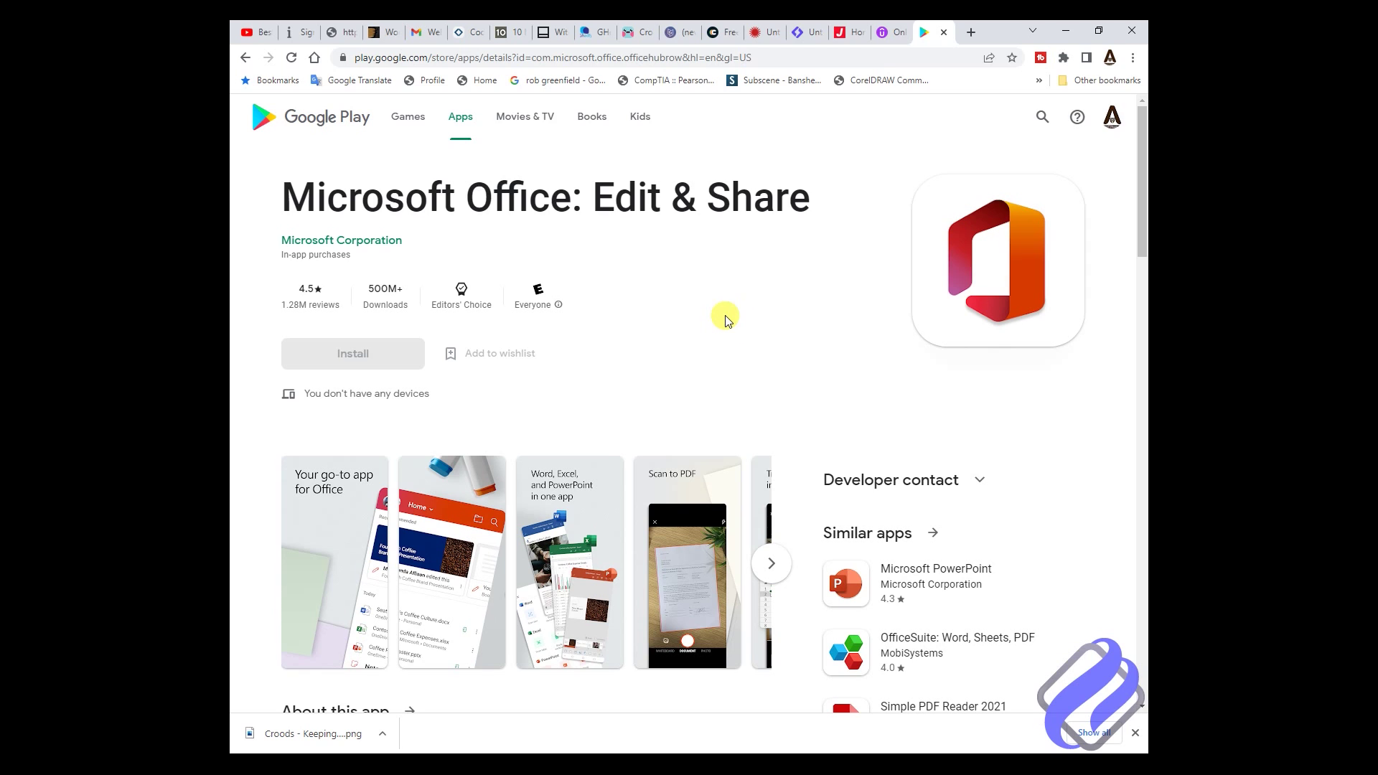
pyautogui.scroll(-2, 821, 406)
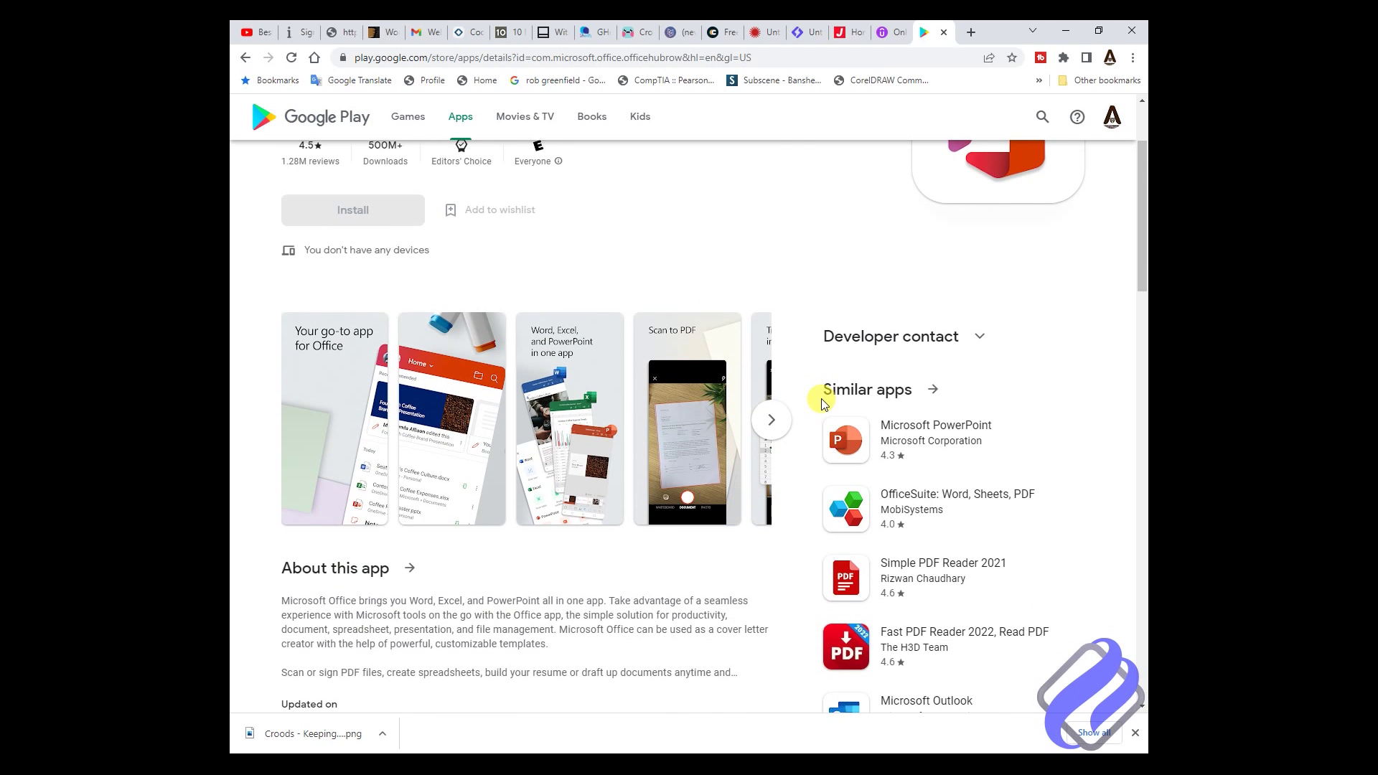
pyautogui.scroll(-2, 823, 403)
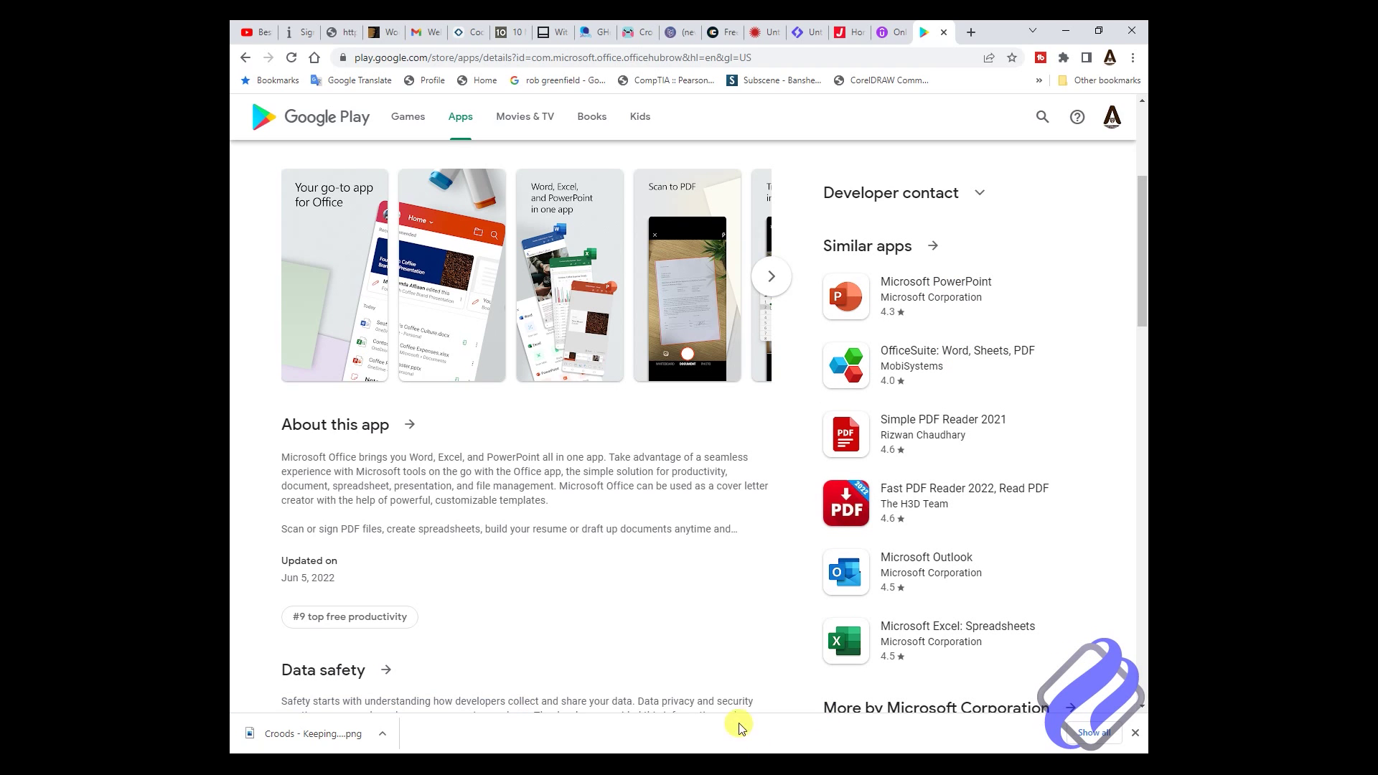
pyautogui.scroll(4, 615, 400)
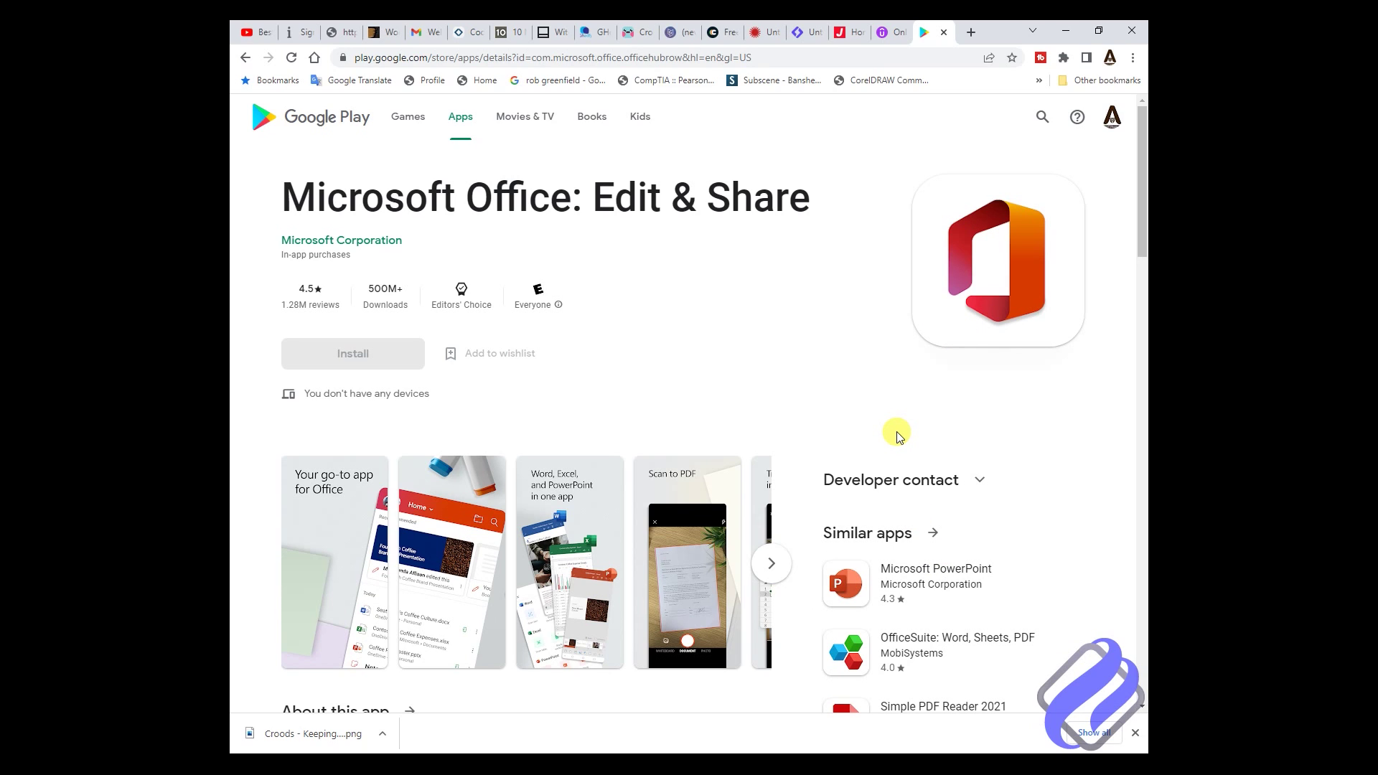
pyautogui.rightClick(676, 751)
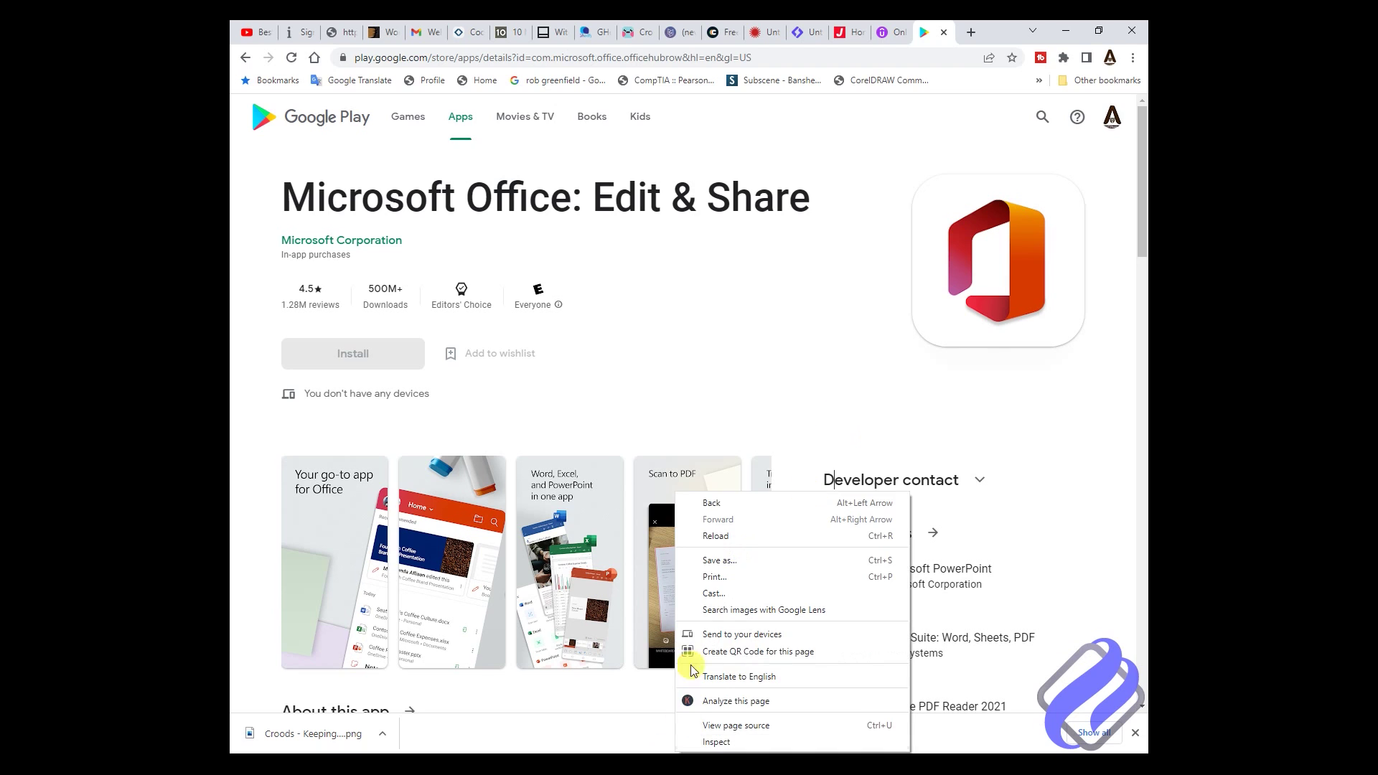
pyautogui.click(868, 322)
# Switch to the LetsView phone mirror and open "Getting started with OneDrive" from OneDrive - Personal with Sign a PDF.
pyautogui.hotkey('alt', 'Tab')
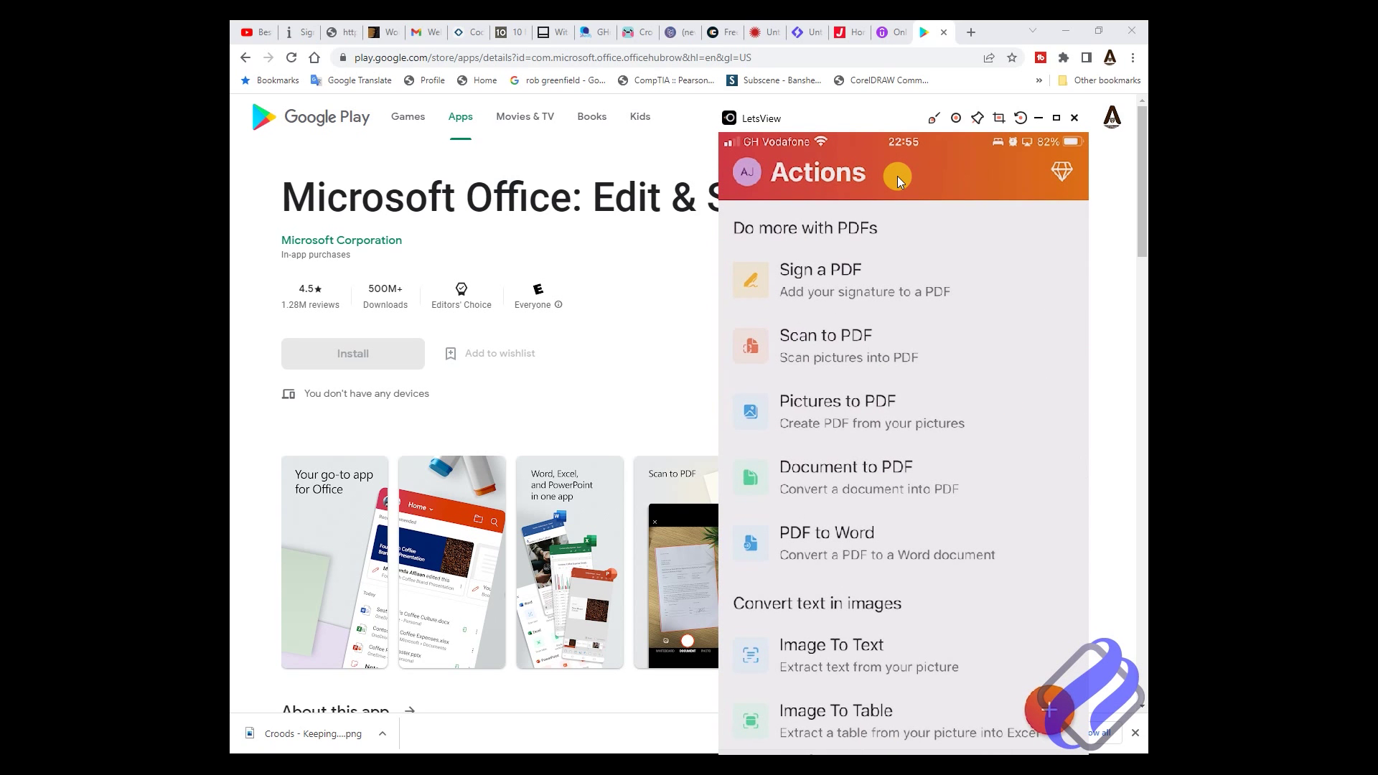
pyautogui.click(814, 278)
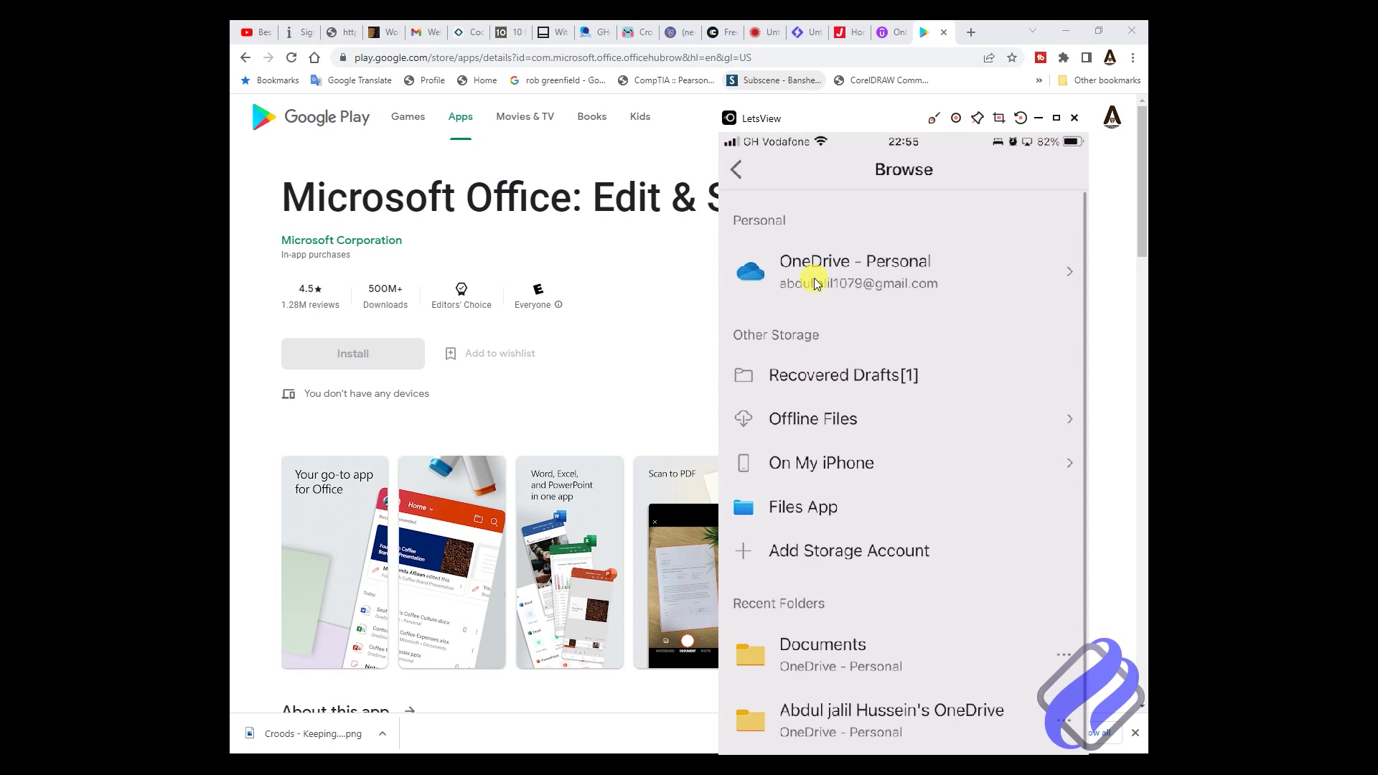
pyautogui.click(814, 272)
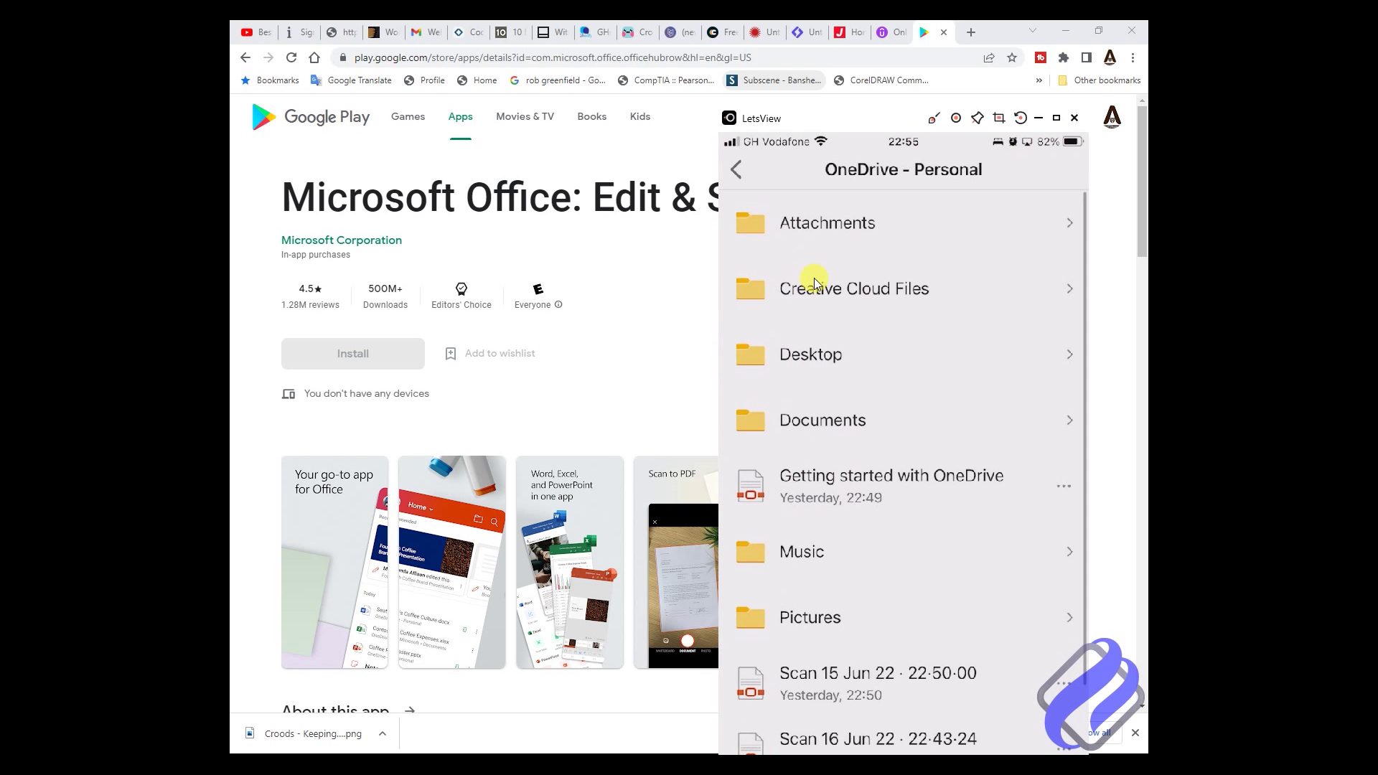
pyautogui.click(875, 488)
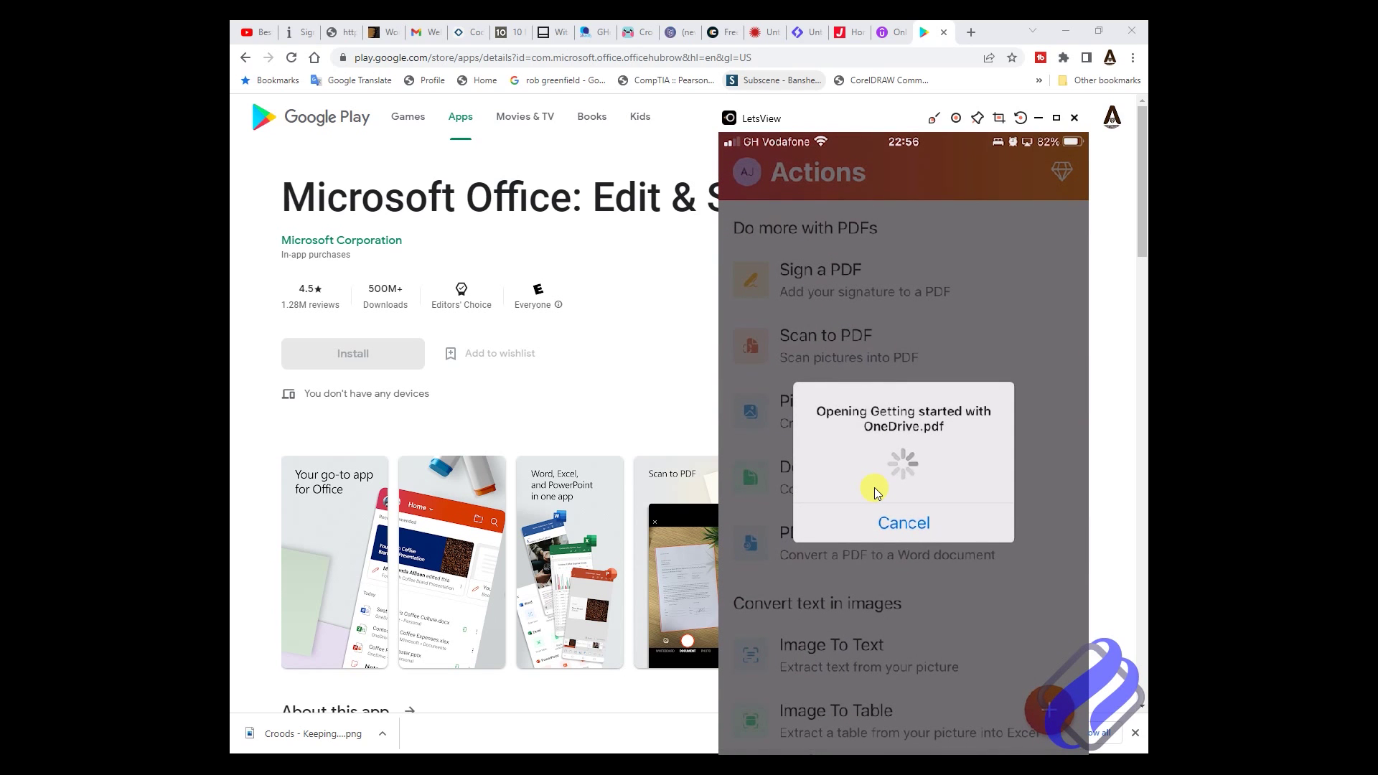
pyautogui.click(875, 488)
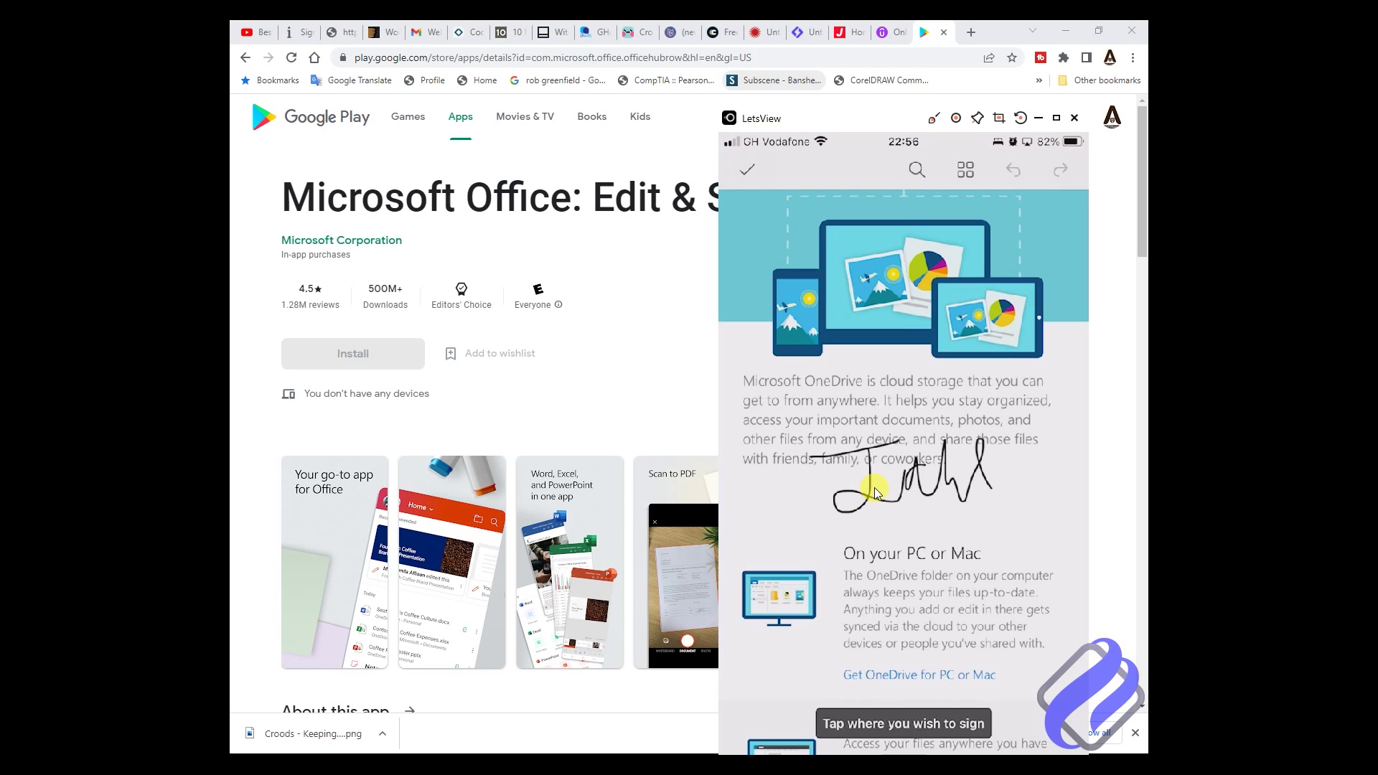
# Add a stored handwritten signature below the document-sharing paragraph of the PDF and finish signing.
pyautogui.scroll(-10, 875, 488)
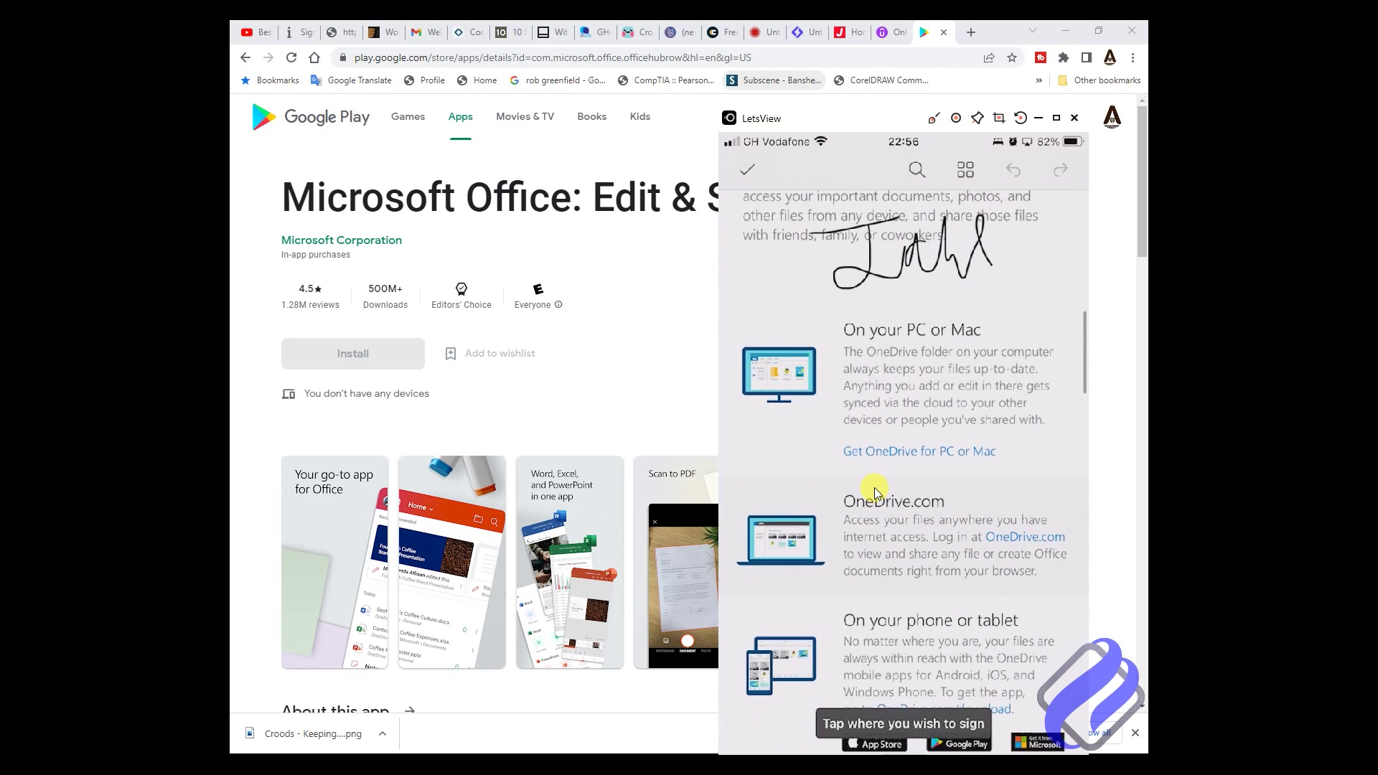
pyautogui.scroll(-15, 875, 488)
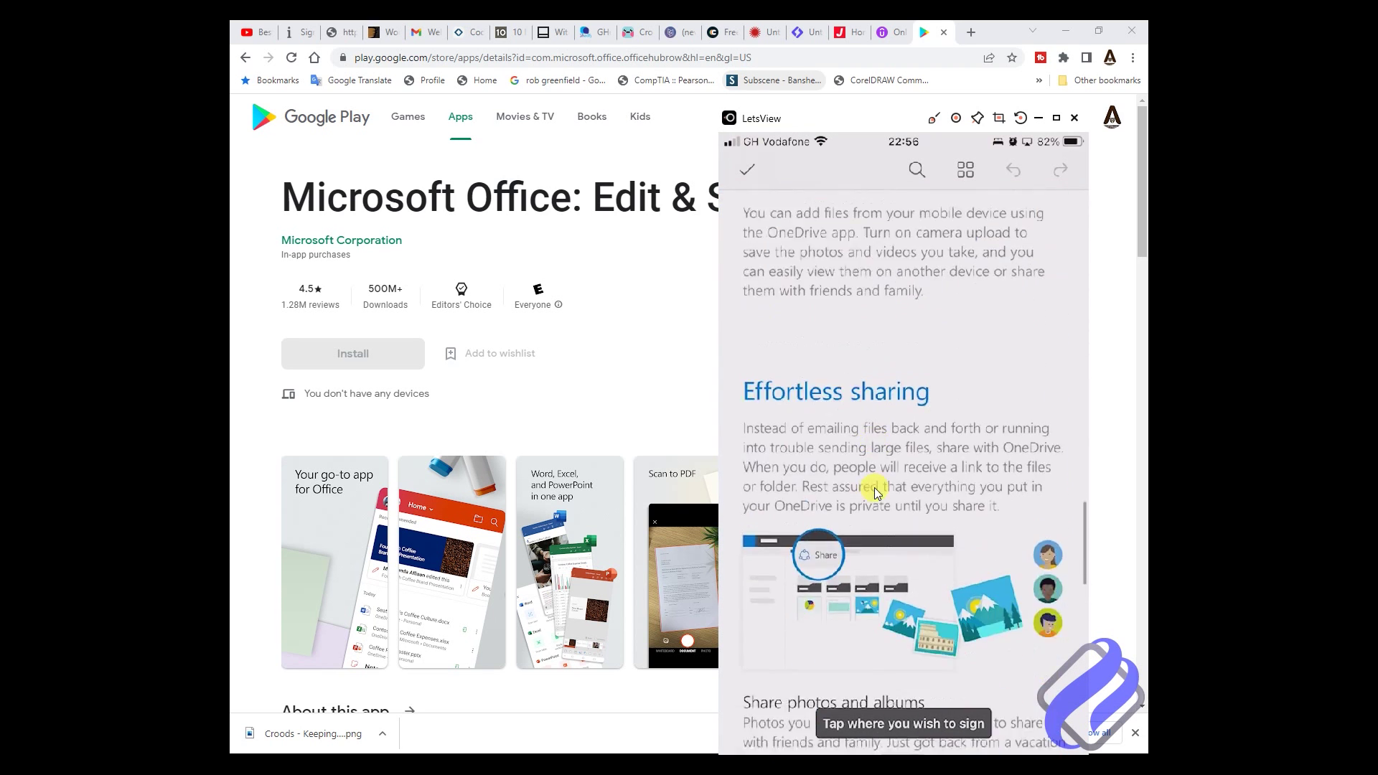
pyautogui.scroll(3, 874, 488)
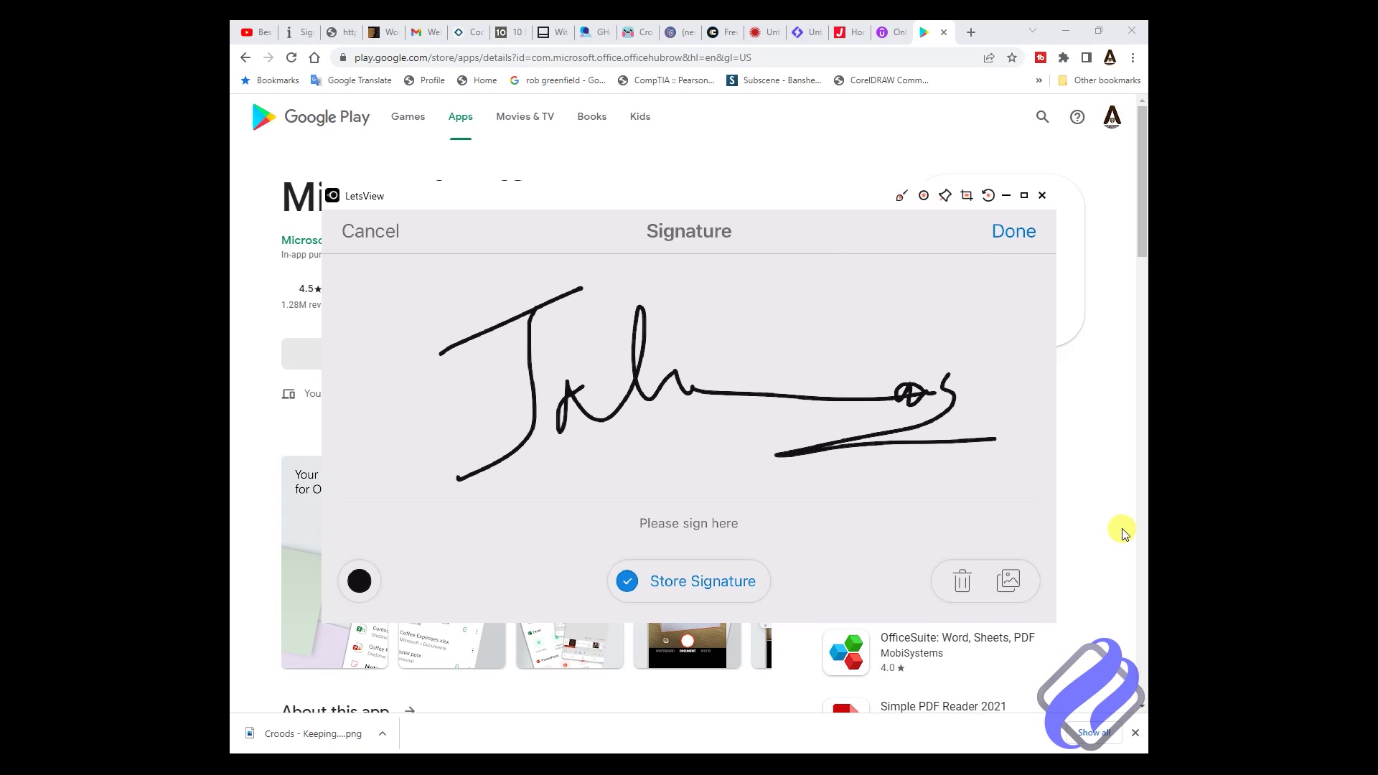
pyautogui.click(1007, 233)
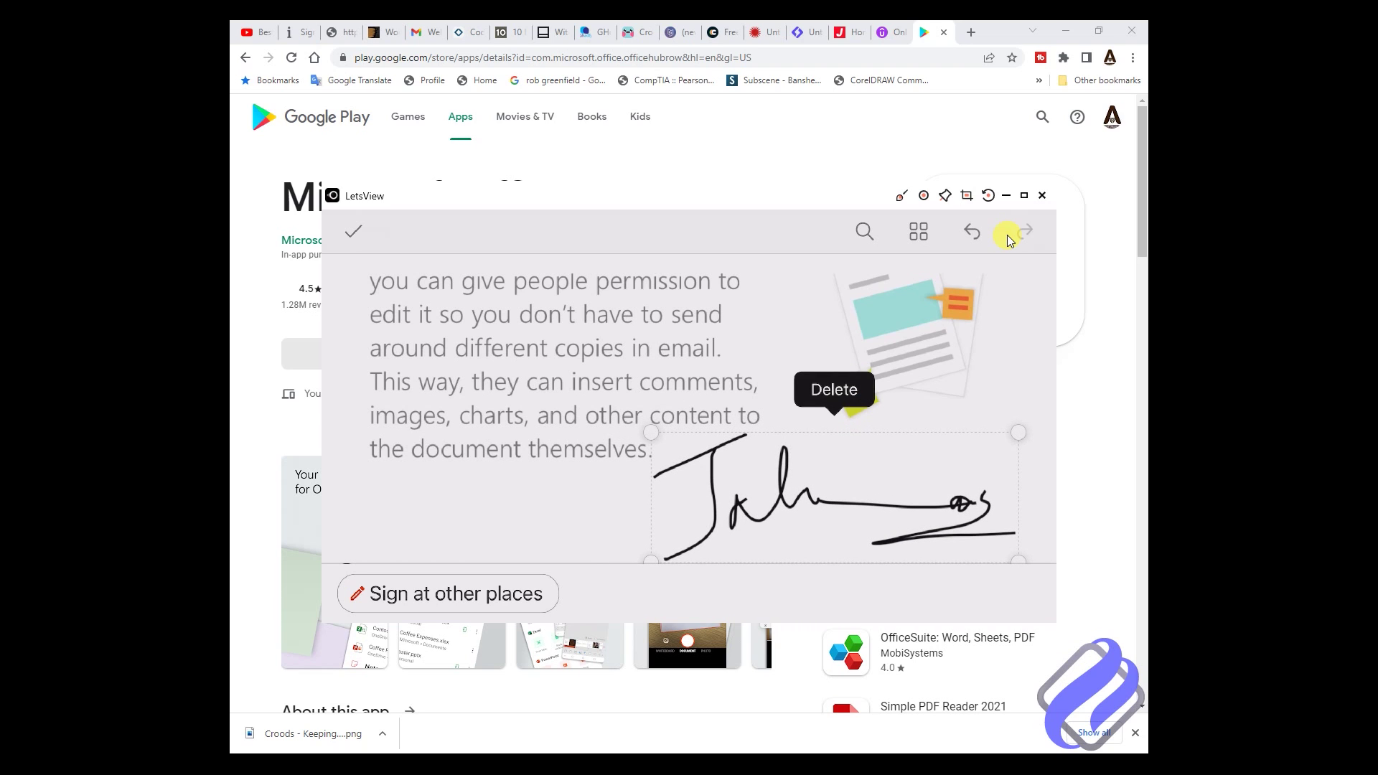
pyautogui.click(352, 232)
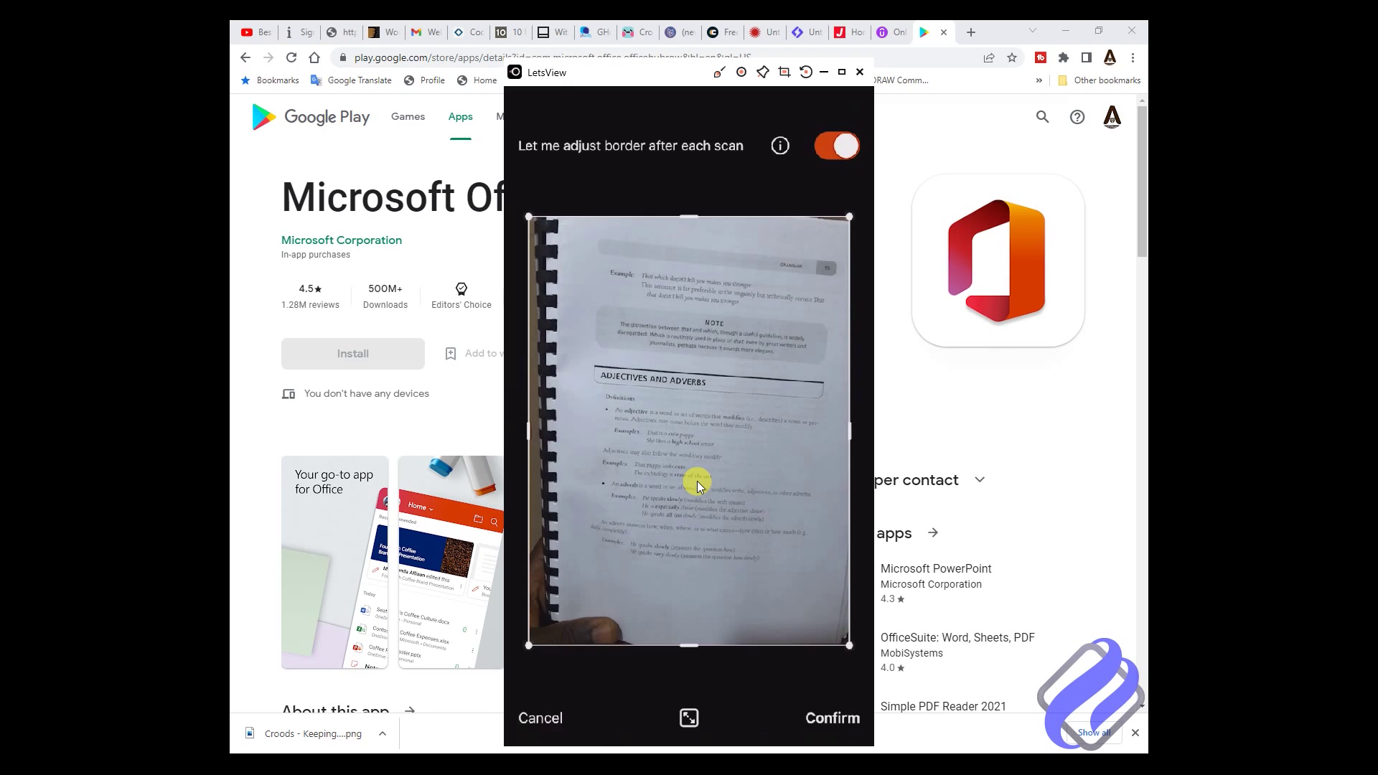
# Confirm the border of the scanned "Adjectives and Adverbs" book page and finish the scan as a PDF.
pyautogui.click(841, 721)
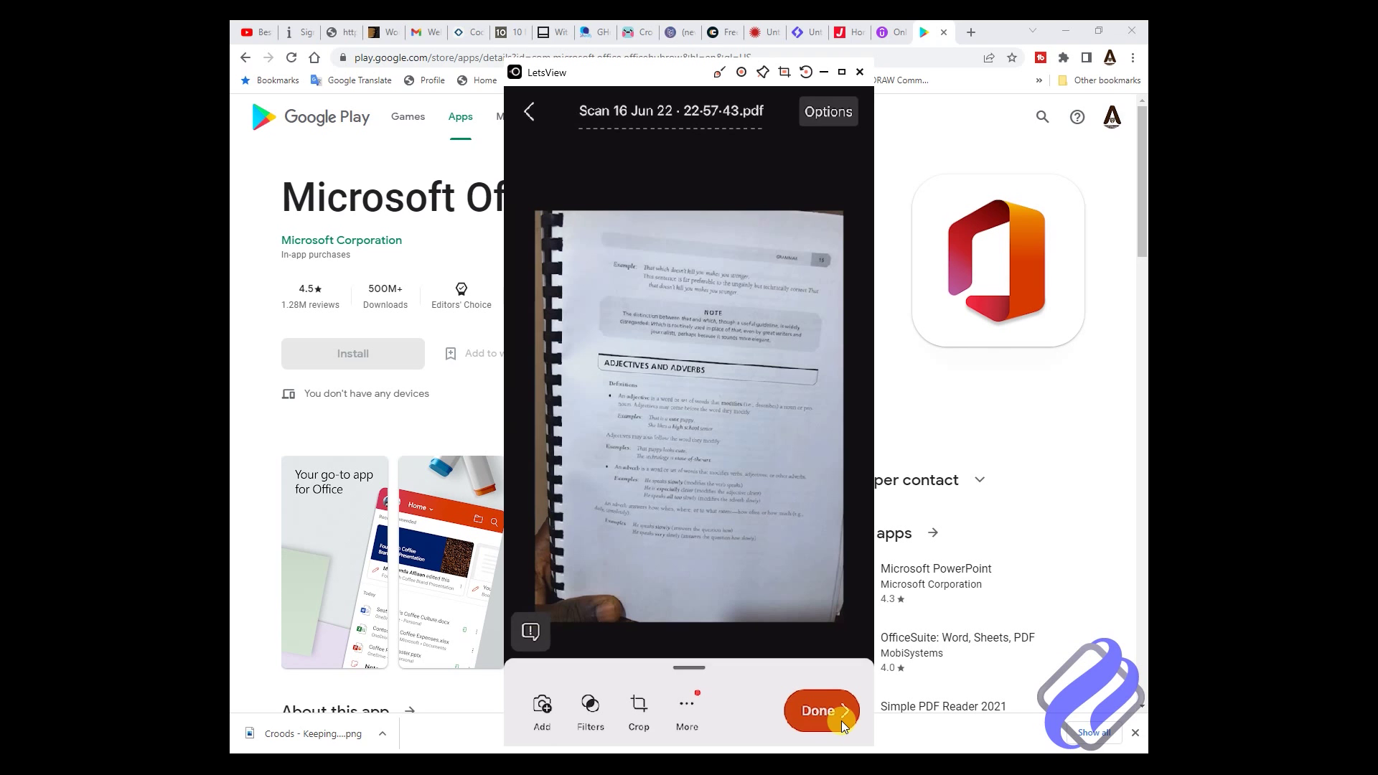
pyautogui.click(841, 720)
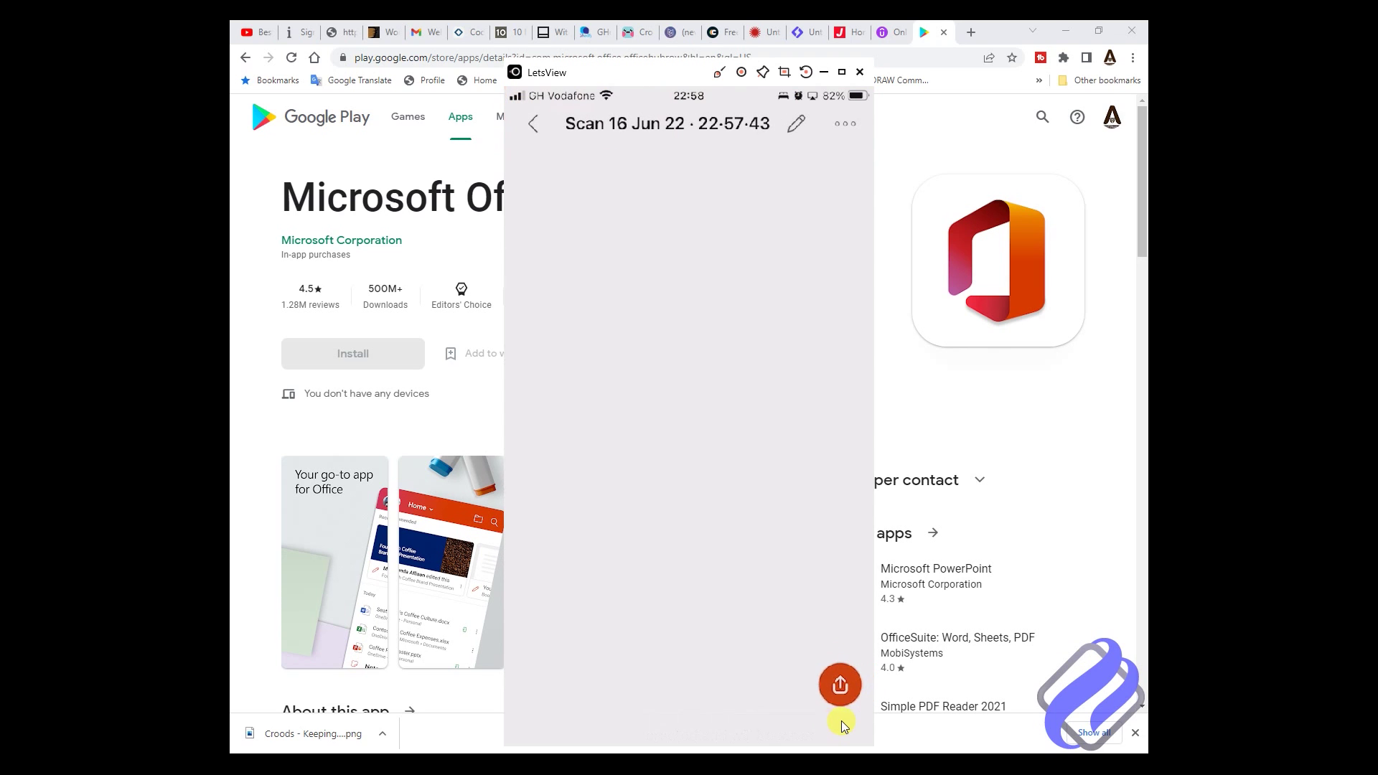
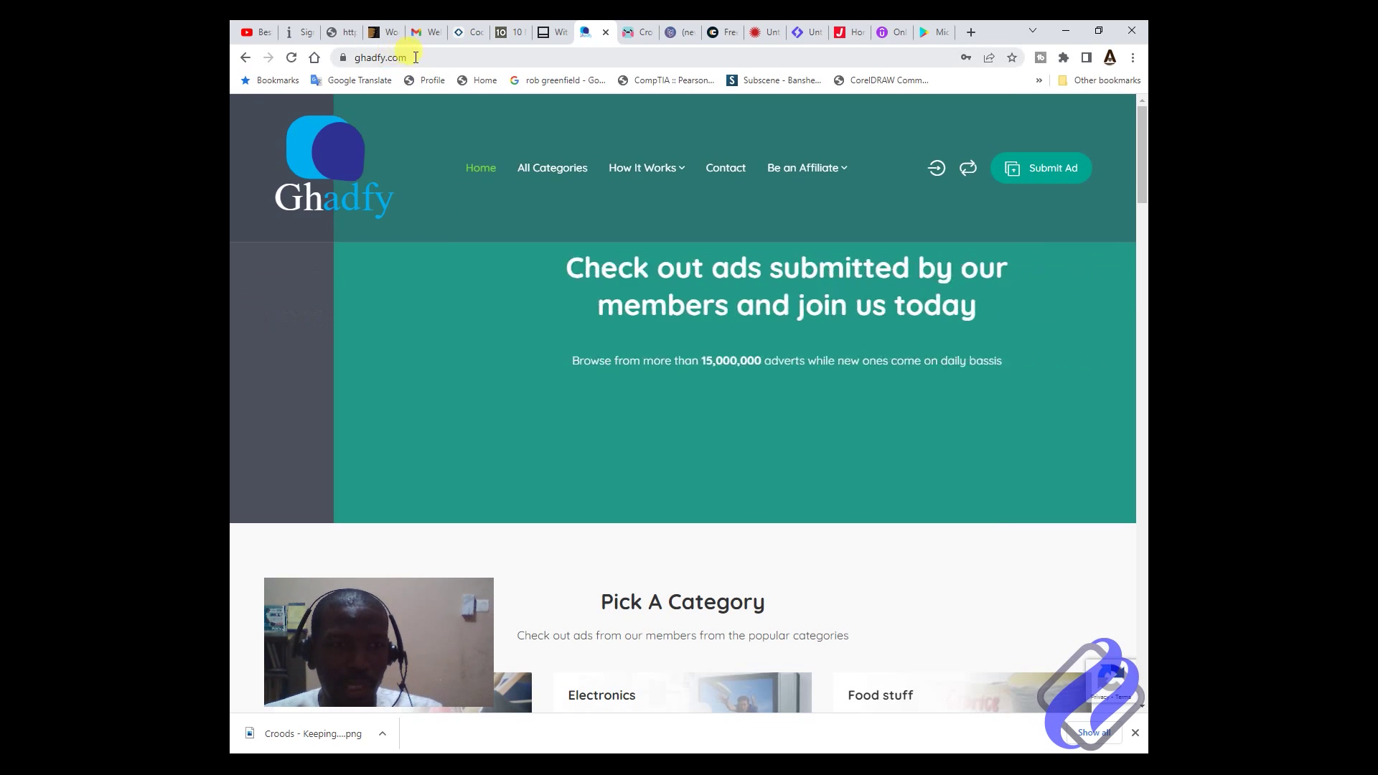
# Highlight the ghadfy.com address in the browser and examine the site's latest ads and marketplace articles.
pyautogui.click(397, 57)
pyautogui.moveTo(353, 57); pyautogui.dragTo(413, 57)
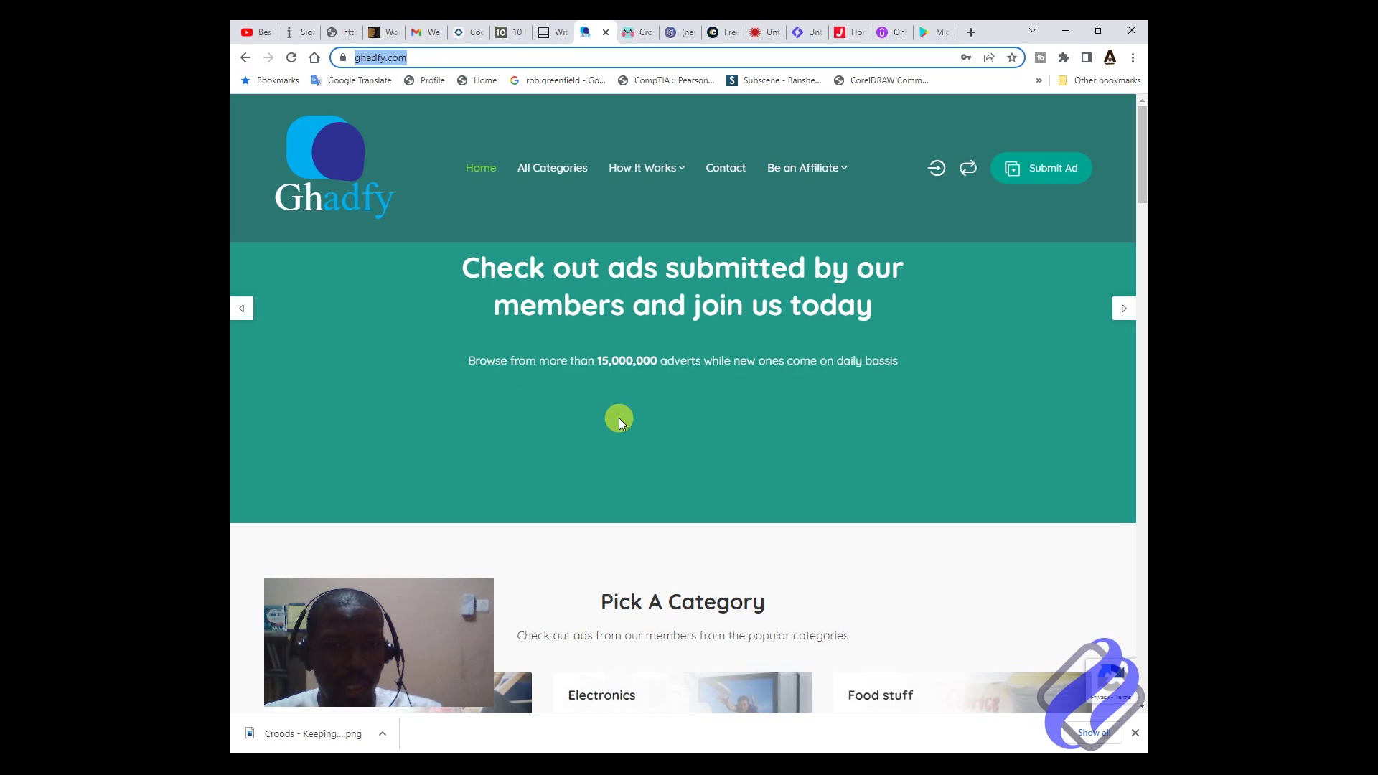
pyautogui.scroll(-10, 664, 406)
pyautogui.scroll(-8, 726, 453)
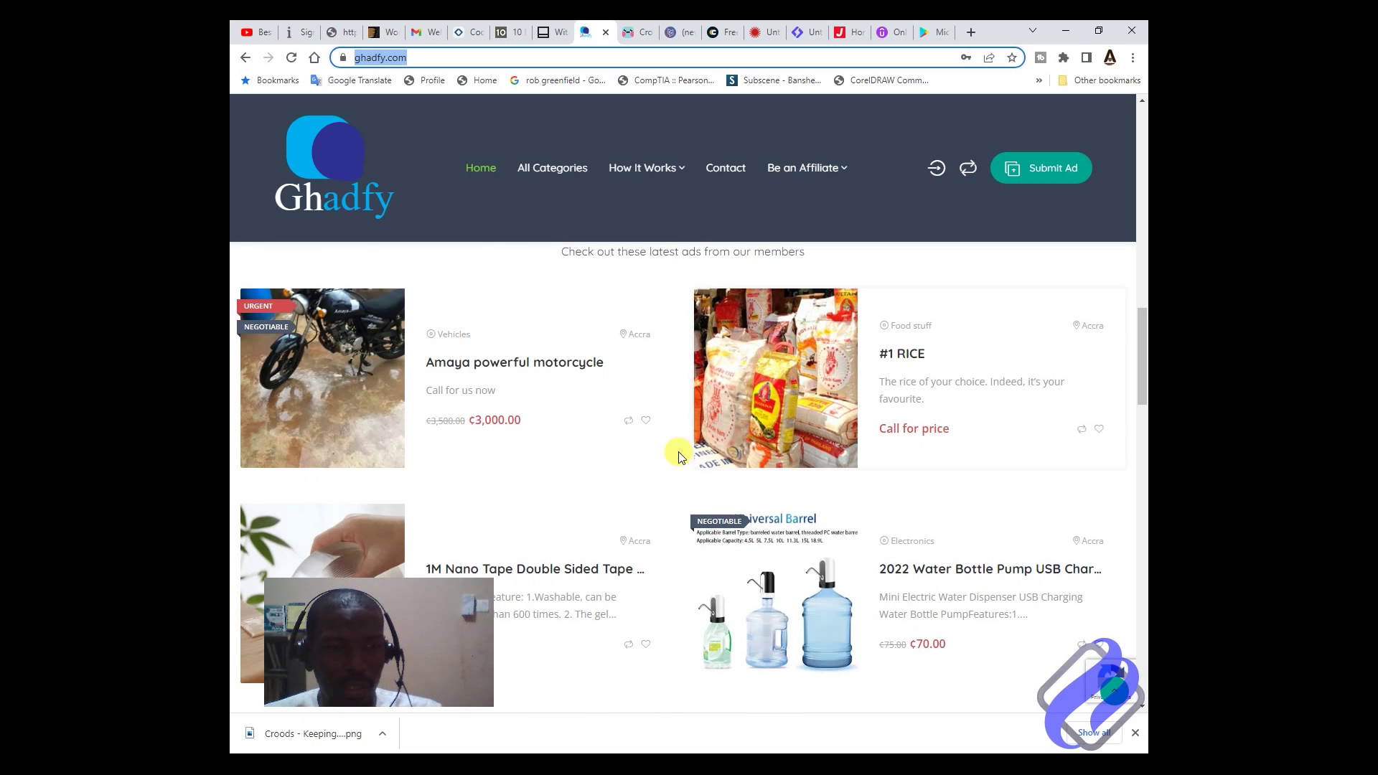
pyautogui.scroll(4, 522, 435)
pyautogui.scroll(-4, 546, 452)
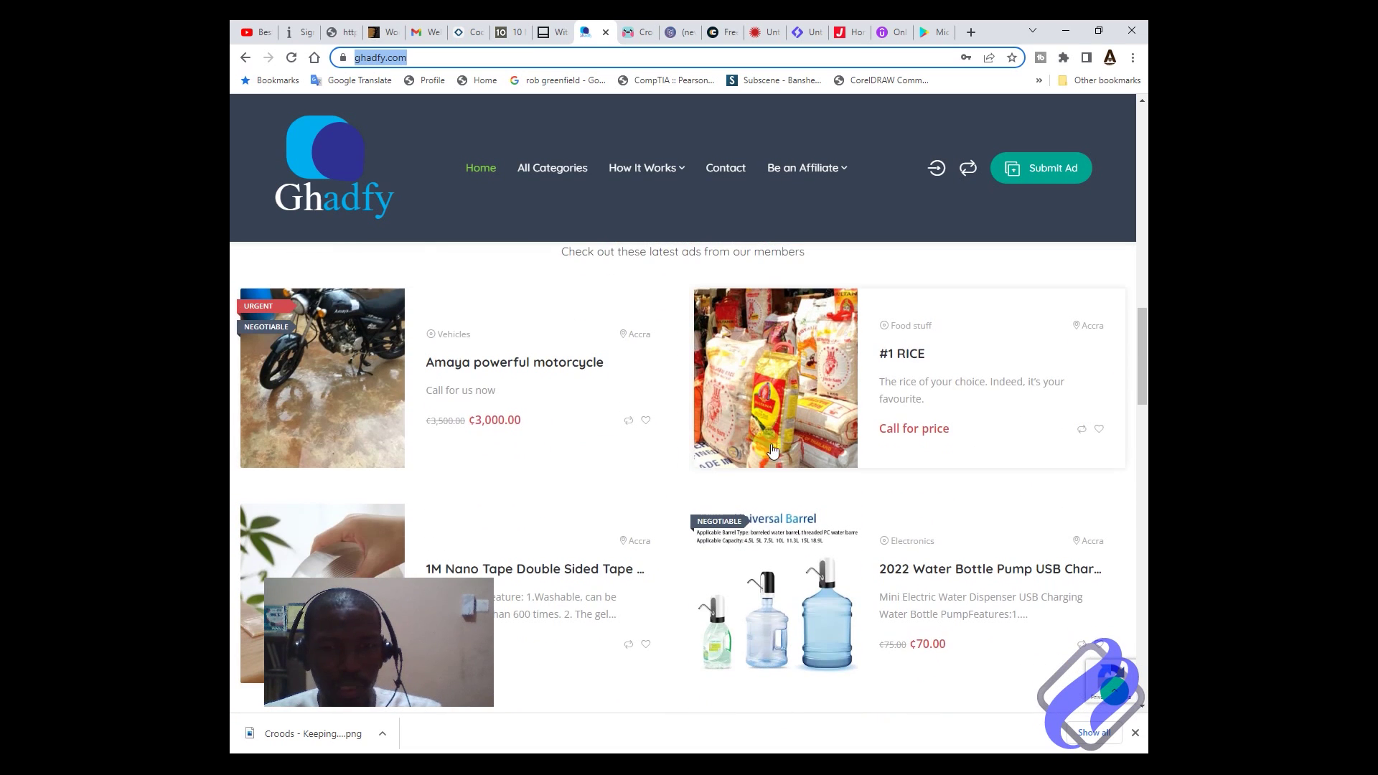
pyautogui.scroll(1, 438, 438)
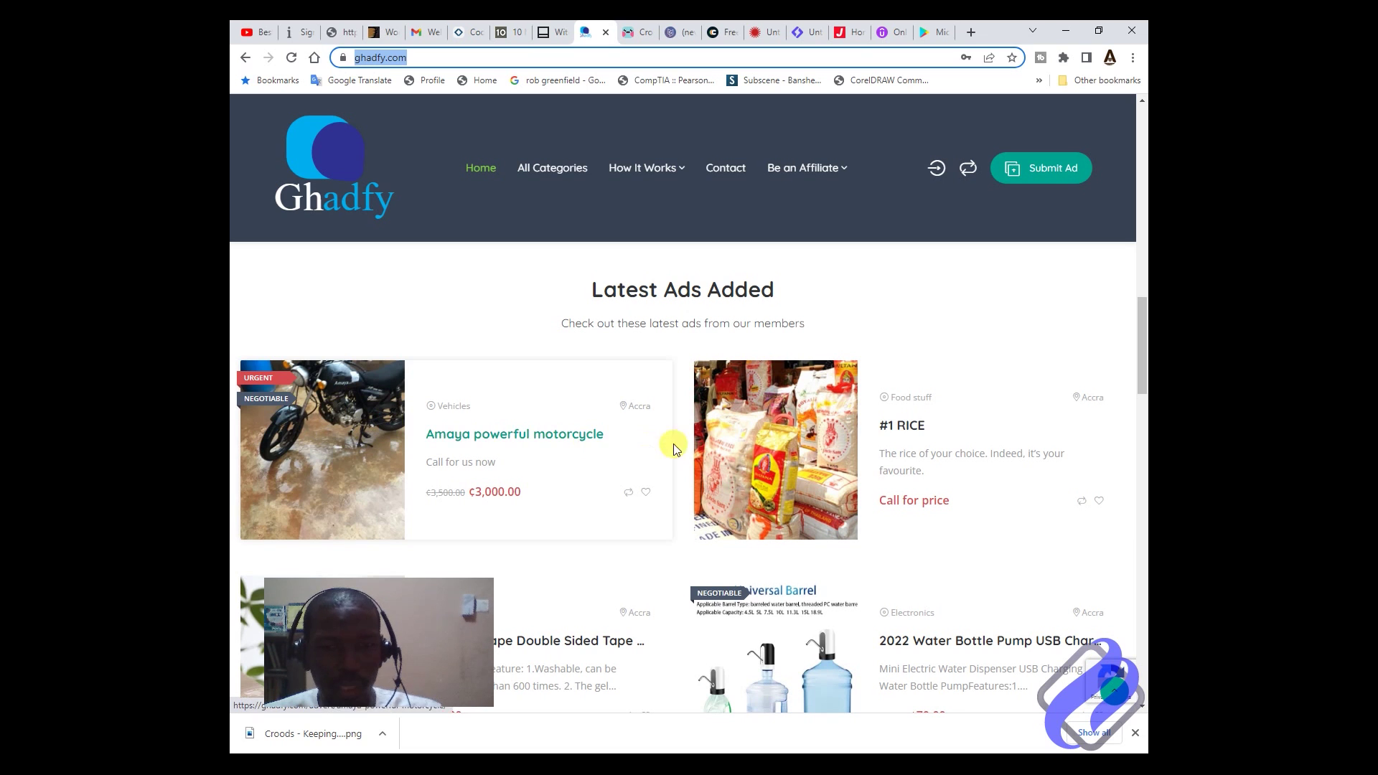
pyautogui.scroll(-4, 783, 463)
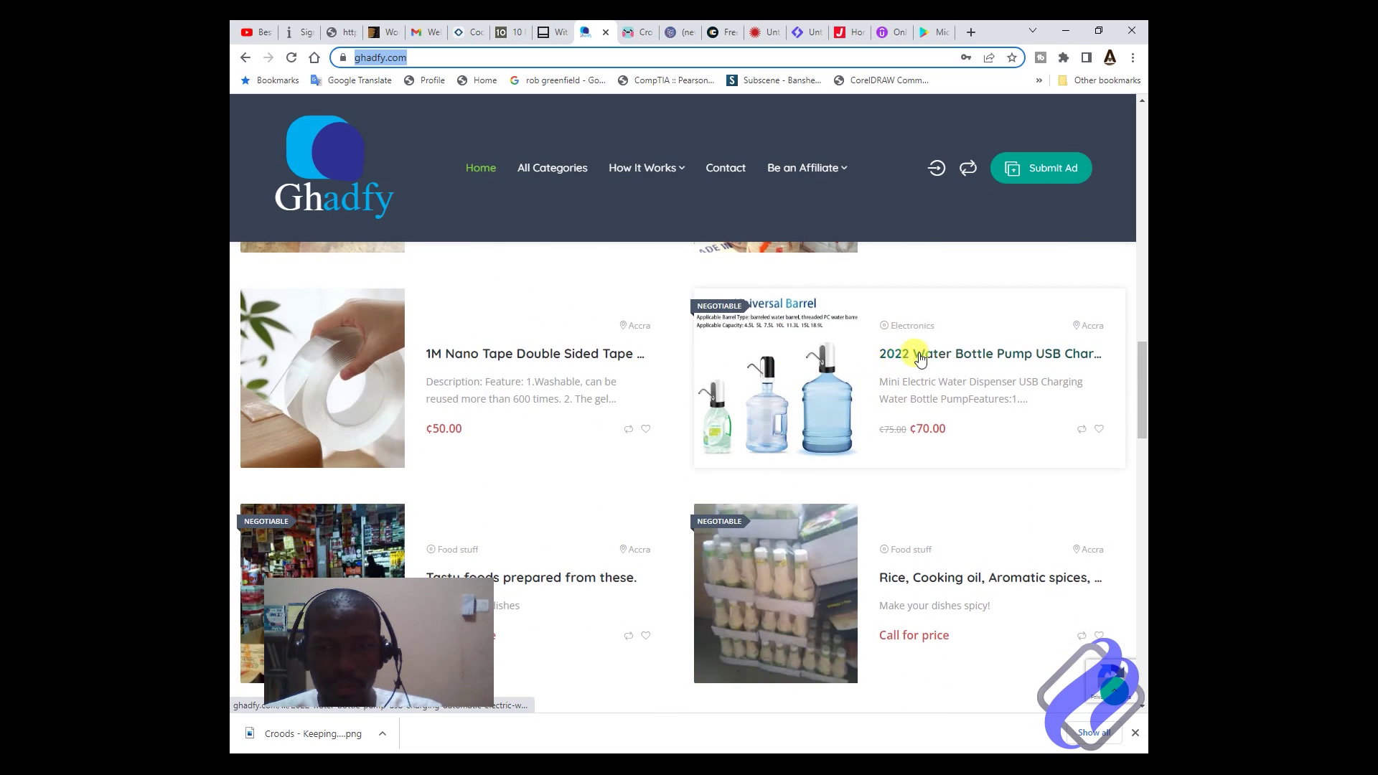
pyautogui.scroll(-2, 546, 395)
pyautogui.scroll(-3, 431, 462)
pyautogui.scroll(-10, 603, 480)
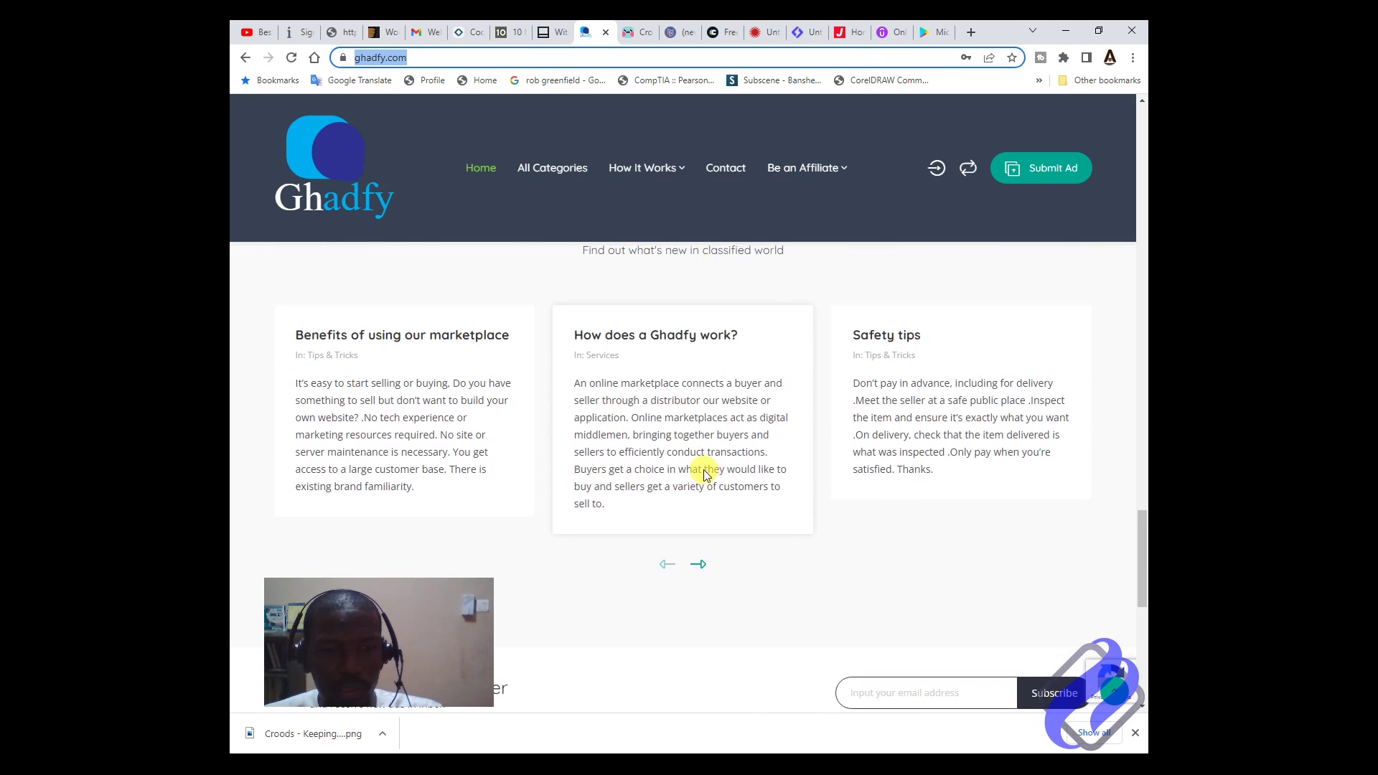
pyautogui.scroll(14, 702, 474)
pyautogui.scroll(-3, 702, 473)
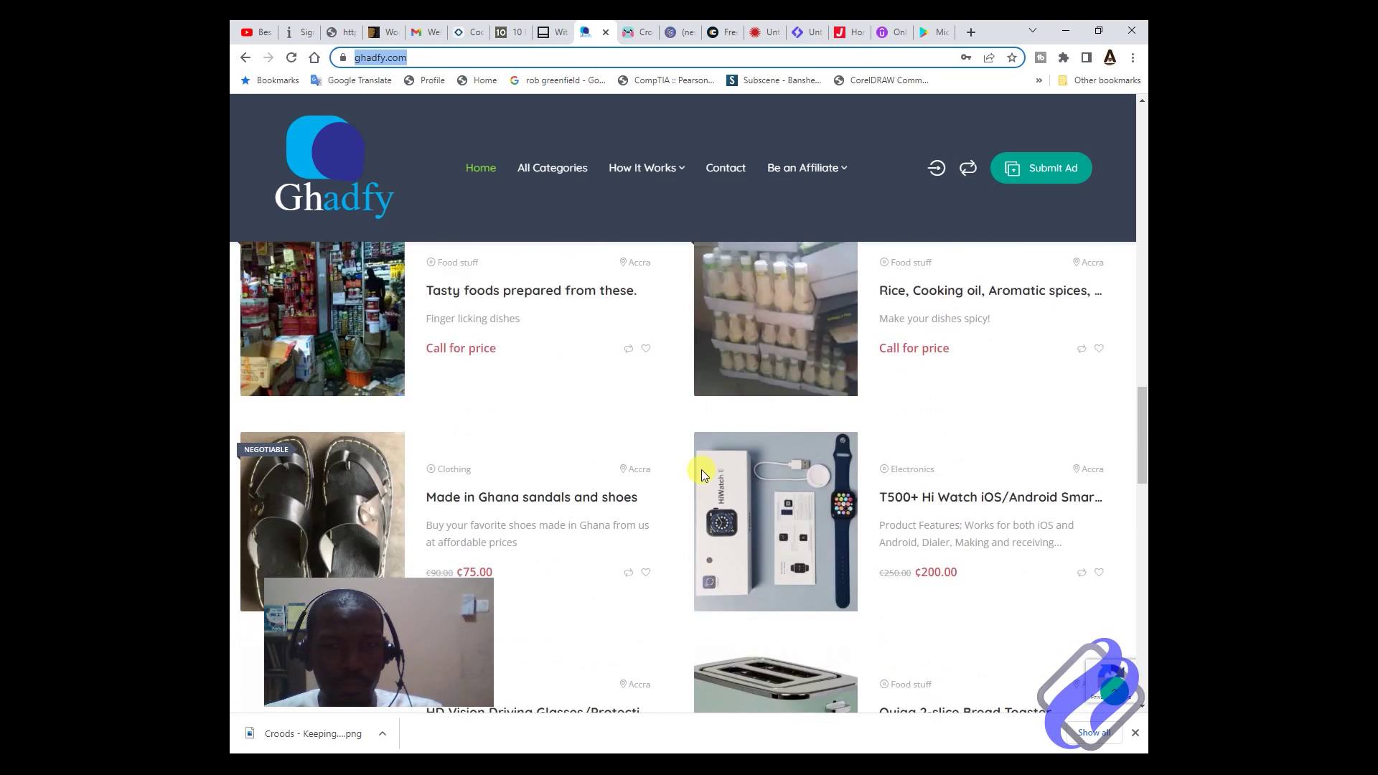
pyautogui.scroll(15, 701, 470)
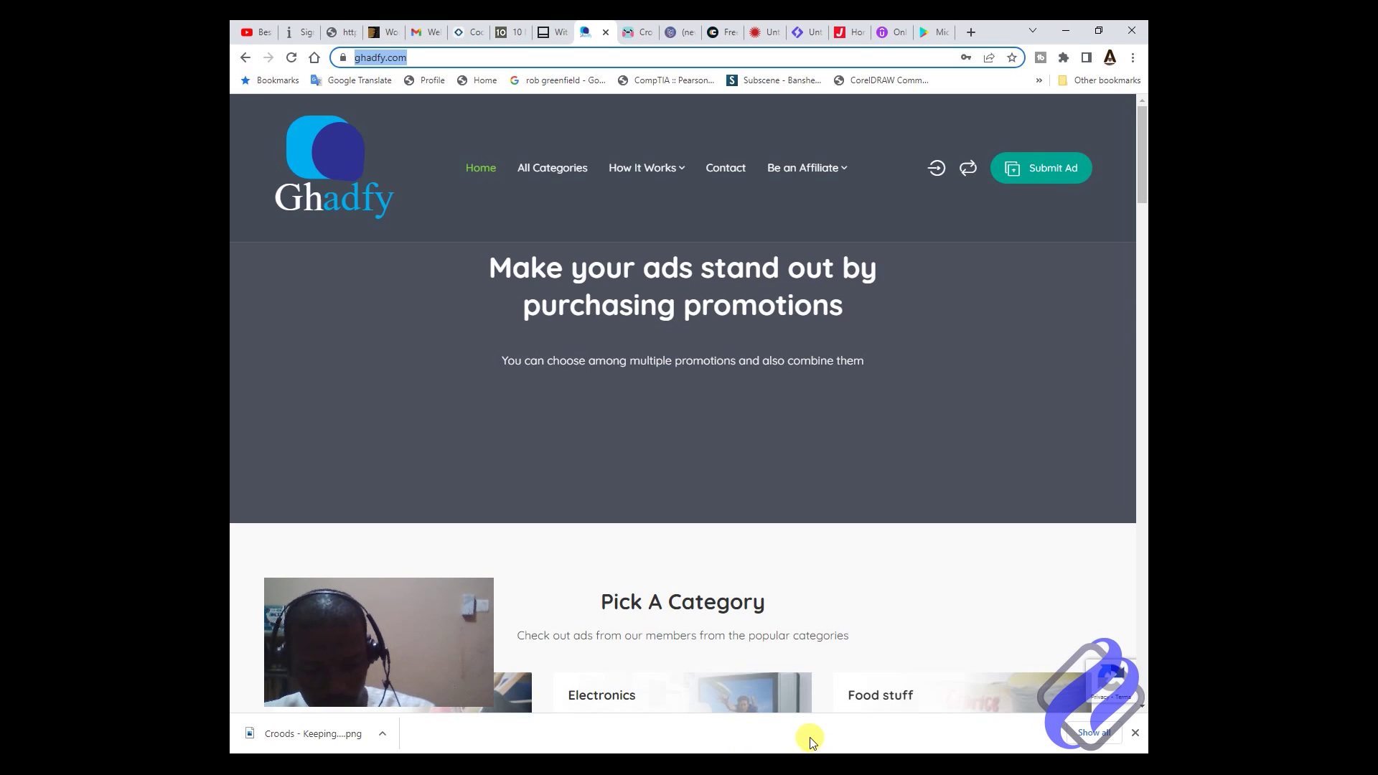
# Switch back to the LetsView phone mirror, create a PDF from a photo with Pictures to PDF, and start sharing it.
pyautogui.hotkey('alt', 'Tab')
pyautogui.hotkey('alt', 'Tab')
pyautogui.hotkey('alt', 'Tab')
pyautogui.hotkey('alt', 'Tab')
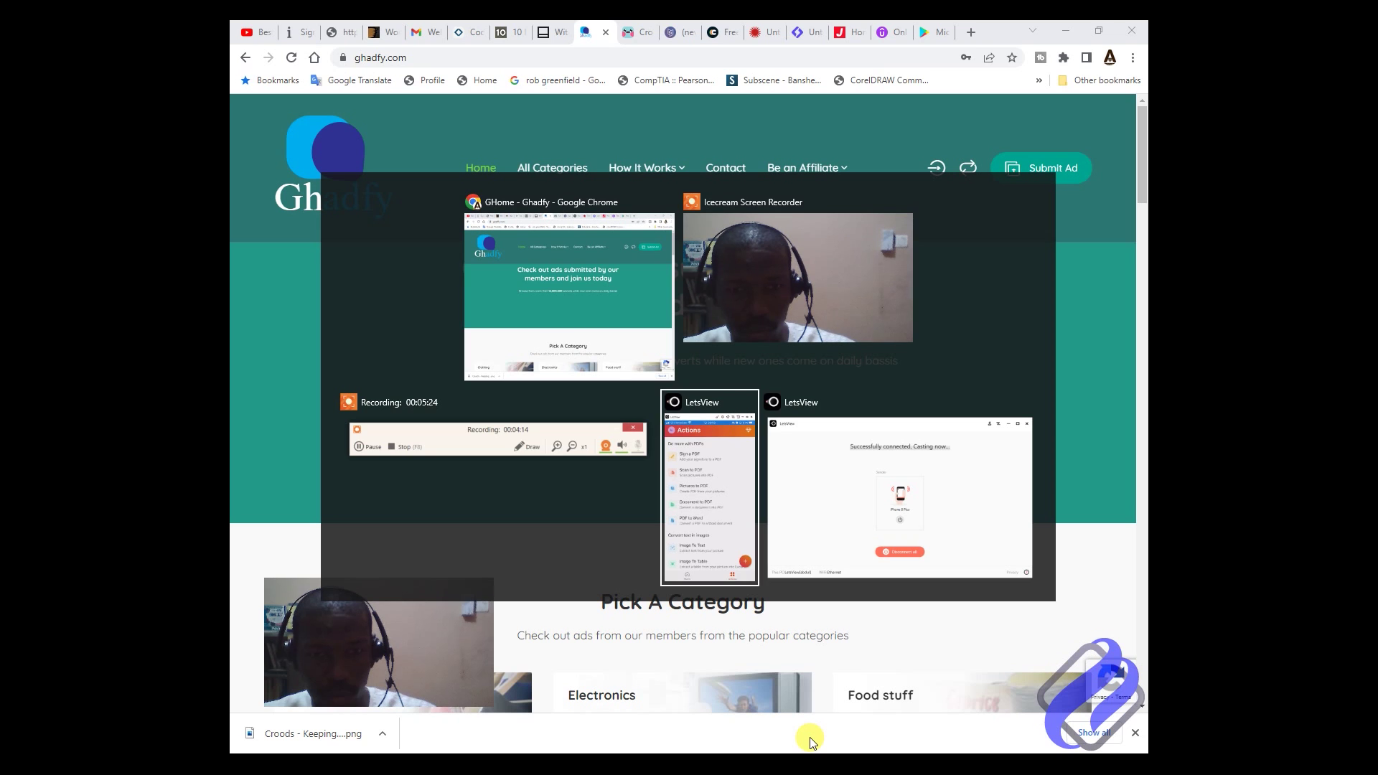
pyautogui.hotkey('alt', 'Tab')
pyautogui.hotkey('alt', 'Tab')
pyautogui.hotkey('alt', 'Tab')
pyautogui.hotkey('alt', 'Tab')
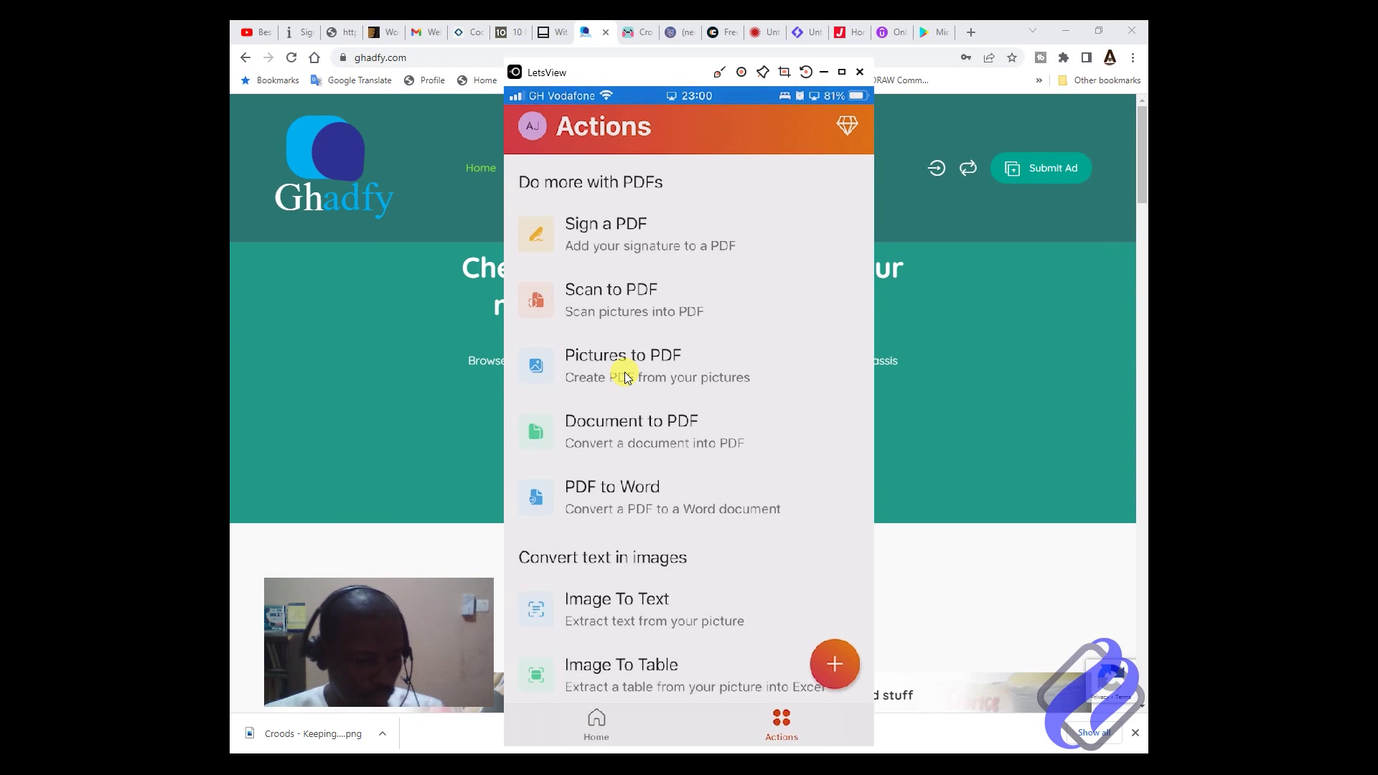
pyautogui.click(625, 374)
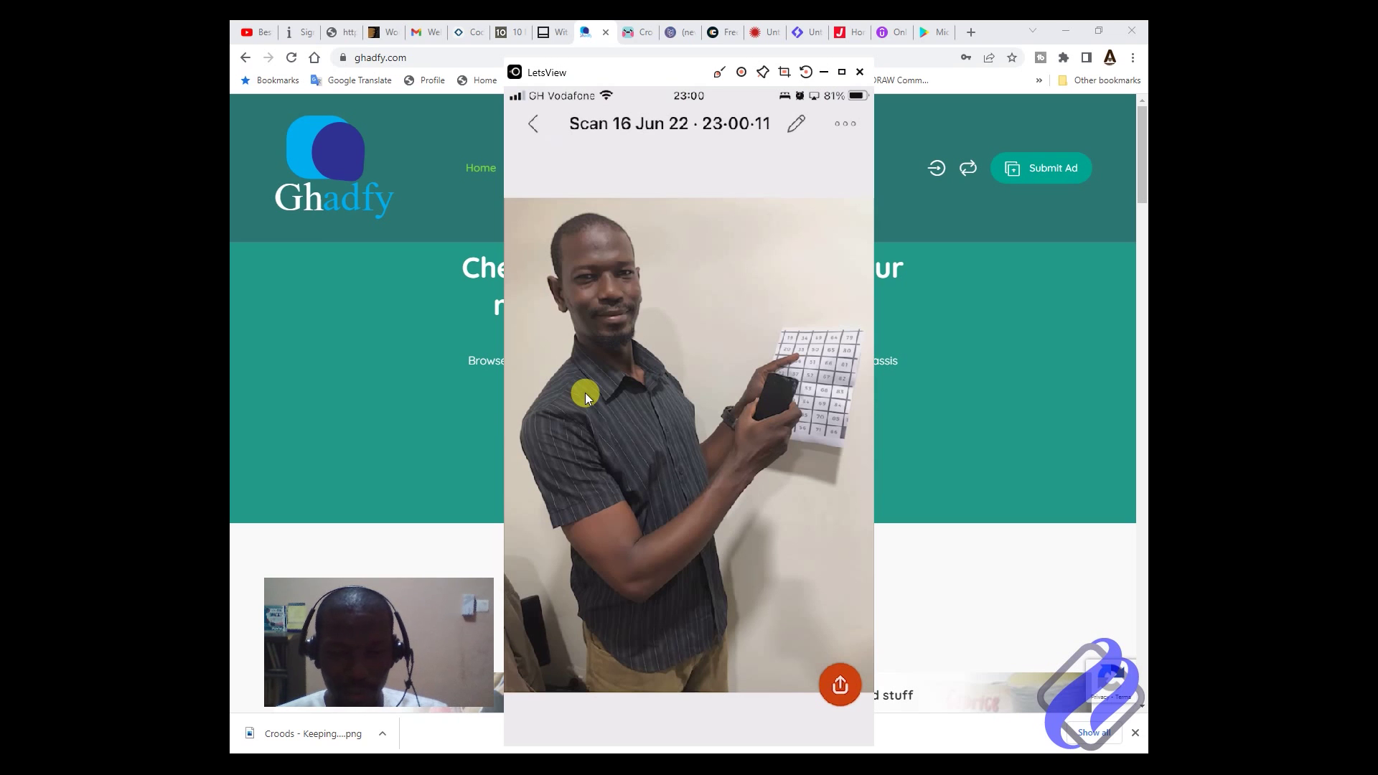
pyautogui.click(839, 688)
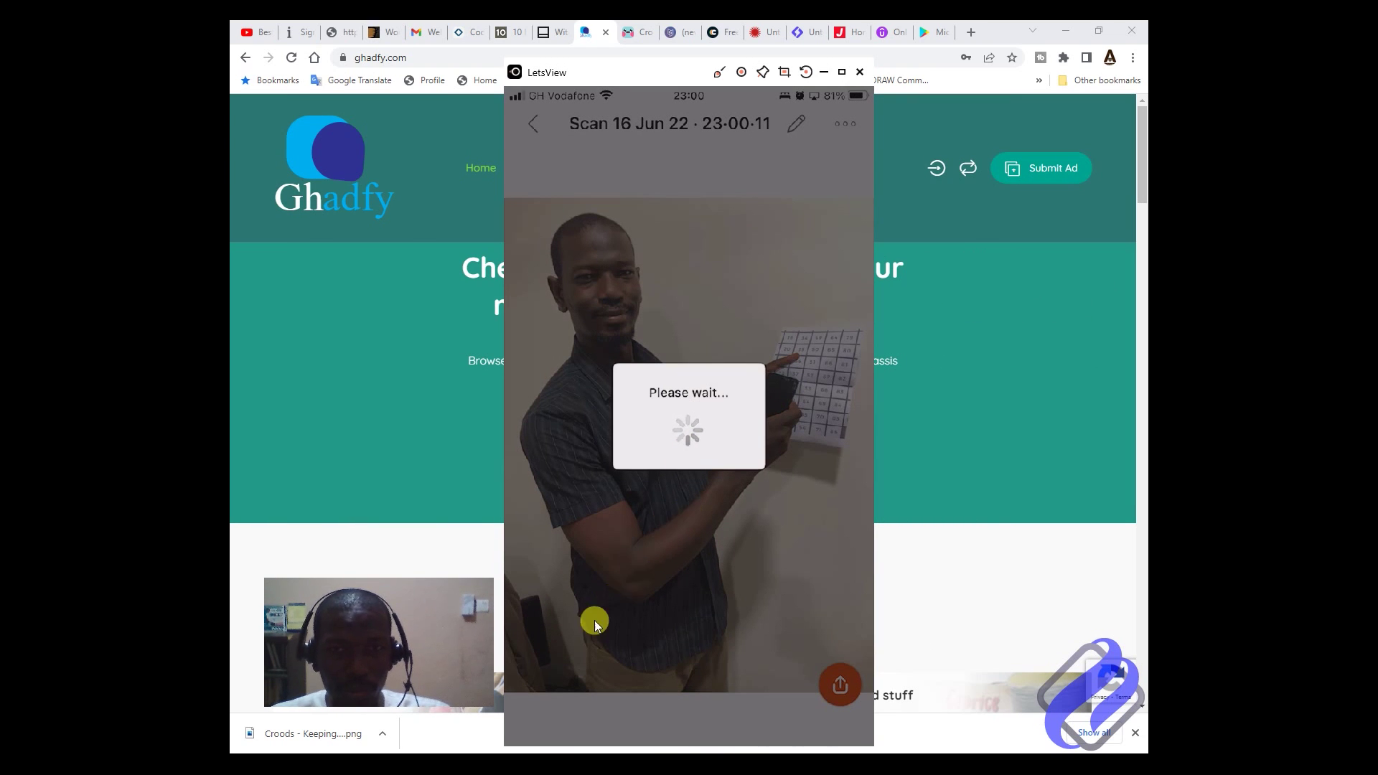
# Minimise the browser, convert the Arabic-titled Word document to PDF with Document to PDF, and look through its pages.
pyautogui.click(1068, 32)
pyautogui.click(1068, 32)
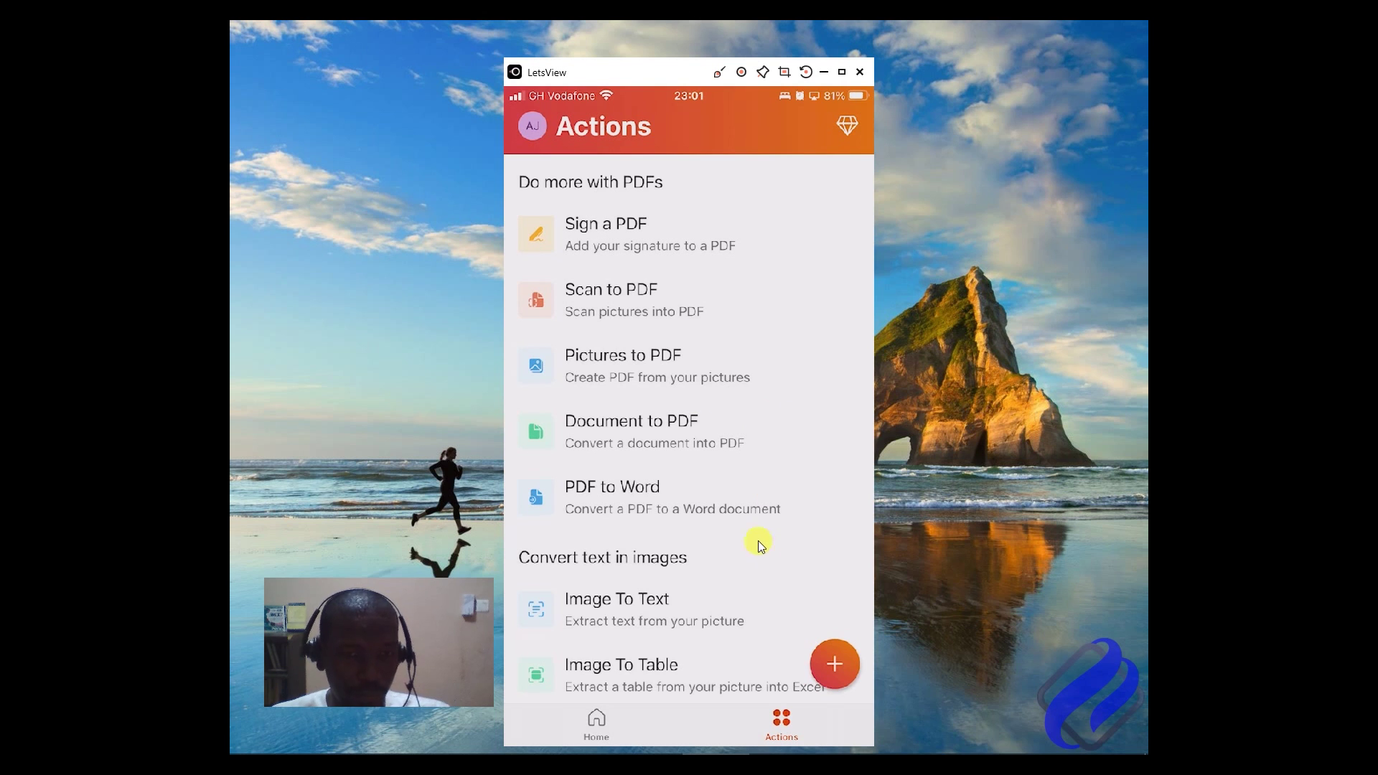
pyautogui.scroll(-1, 680, 372)
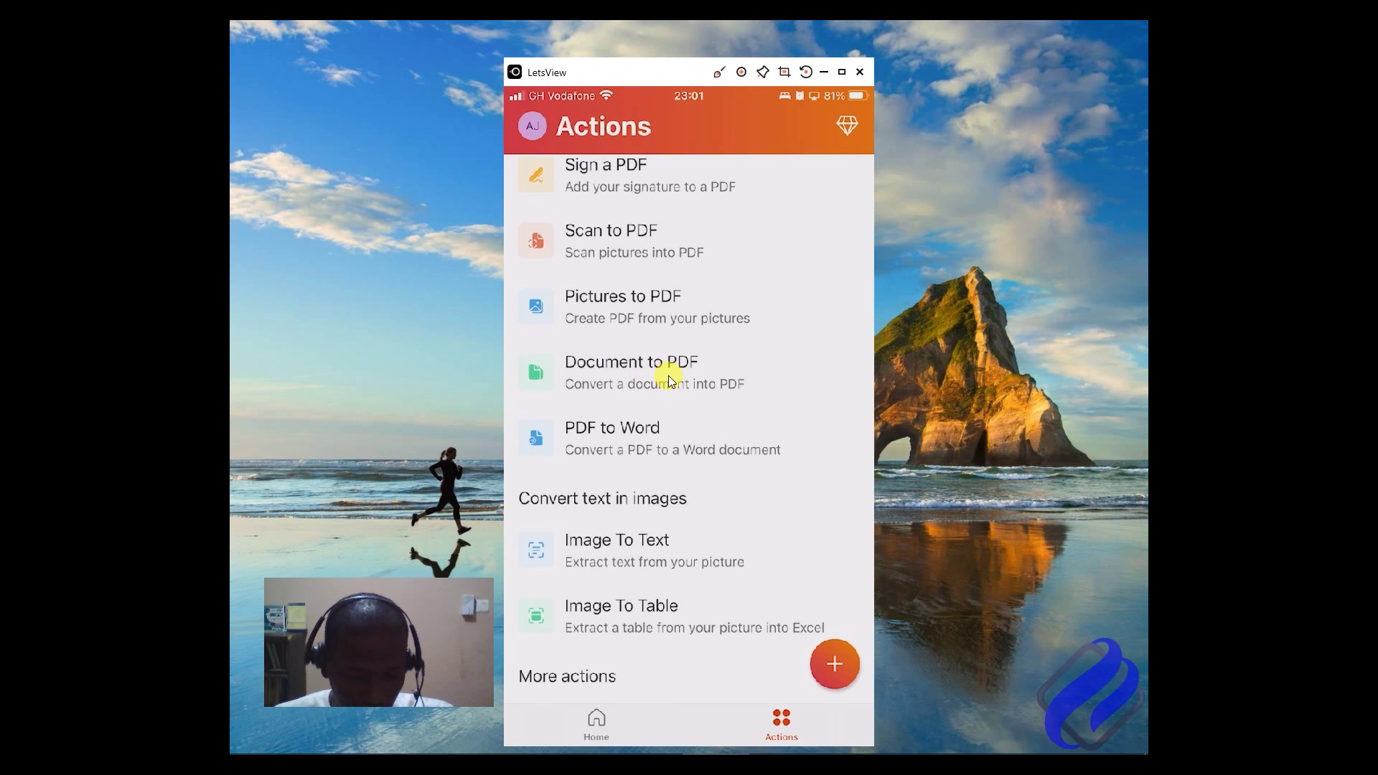
pyautogui.click(669, 376)
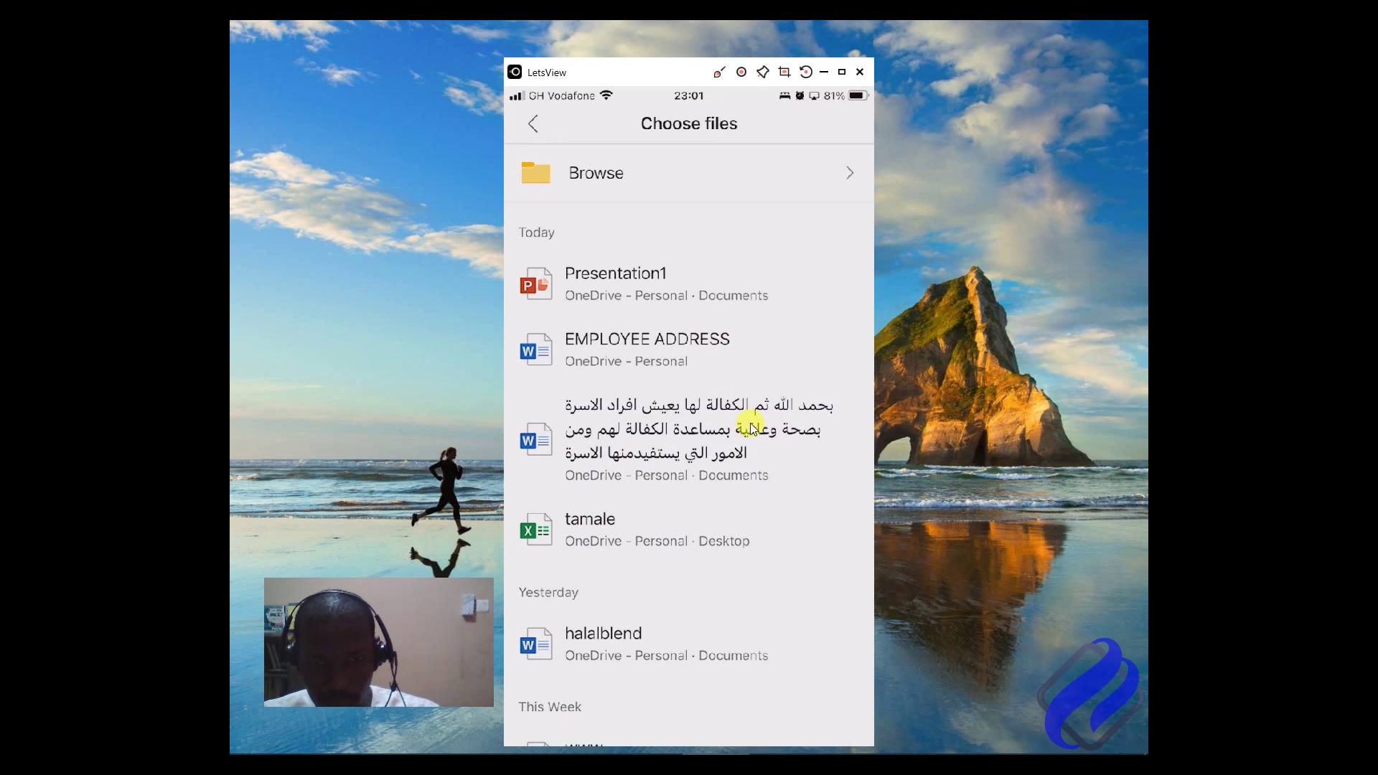
pyautogui.click(714, 433)
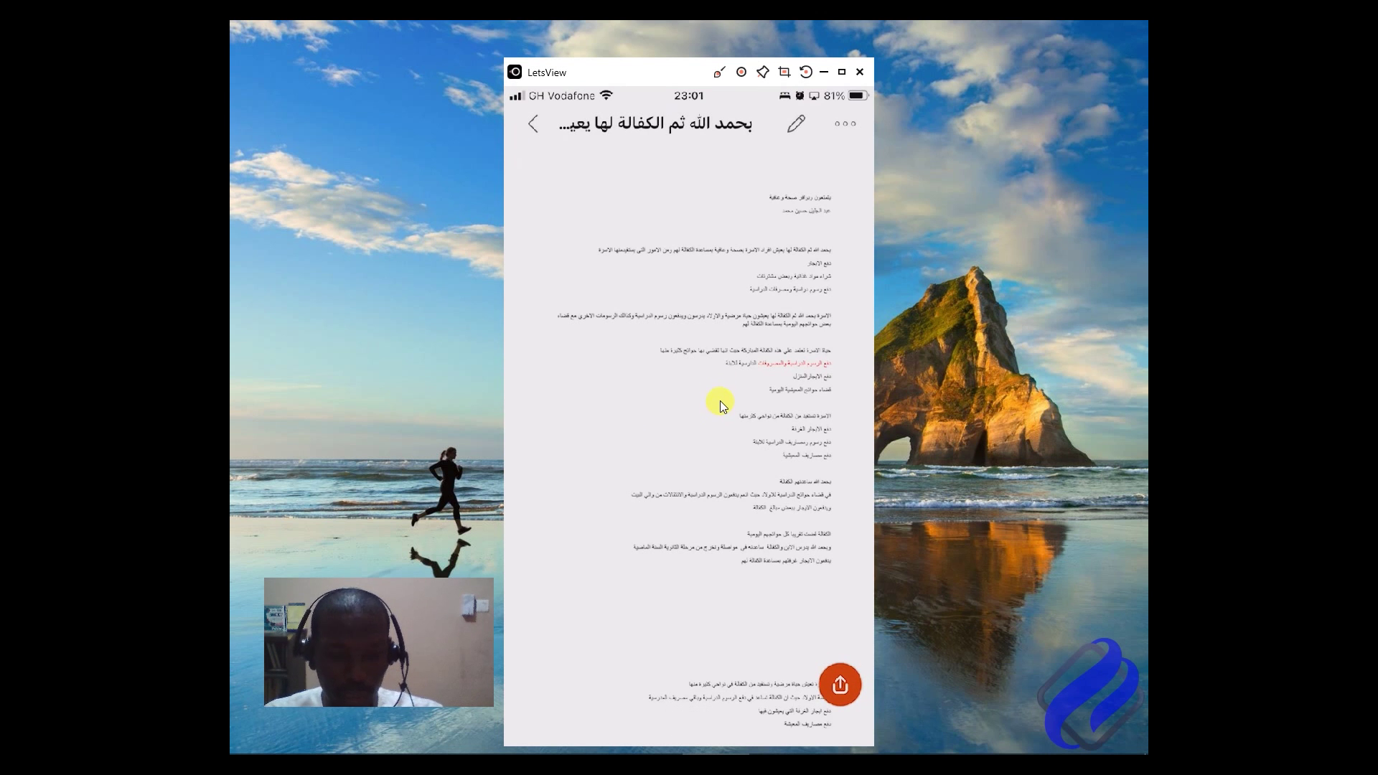
pyautogui.scroll(-5, 720, 400)
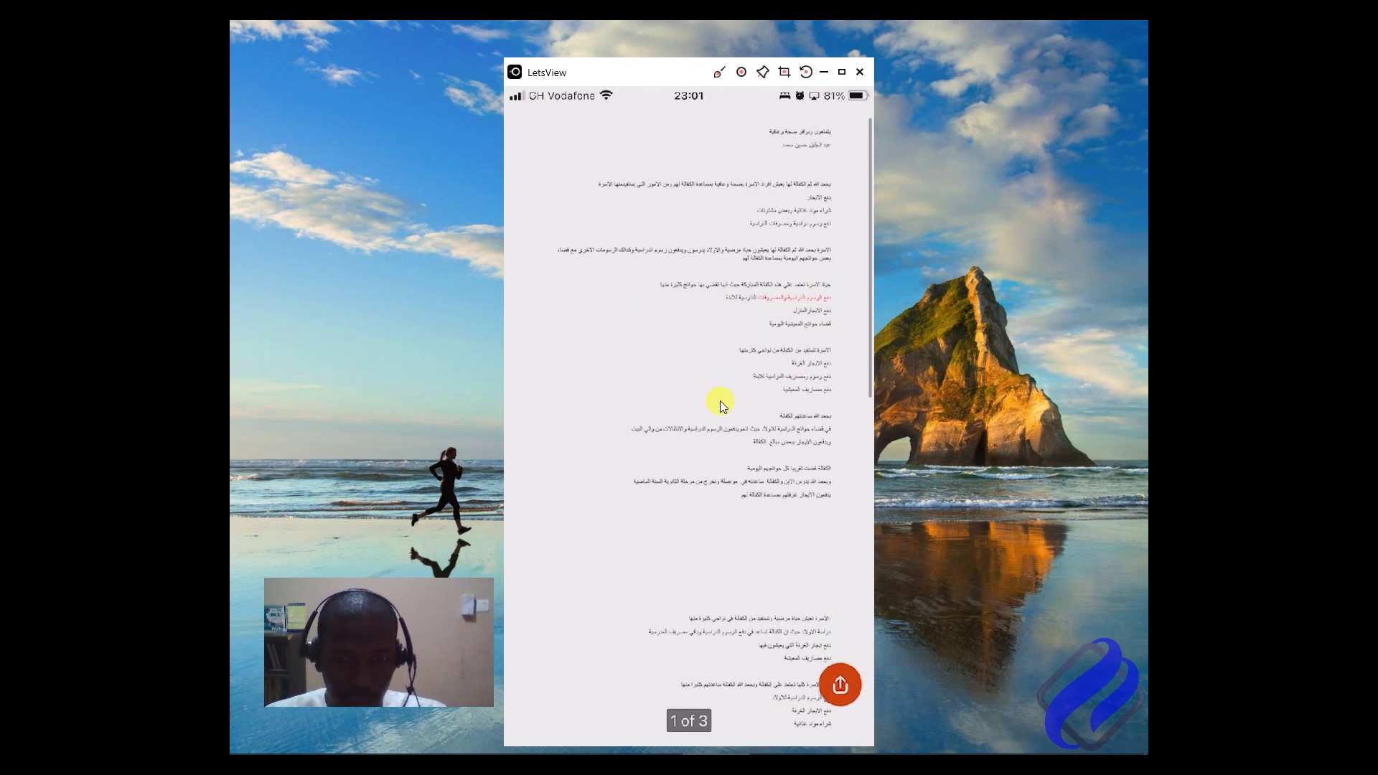
# Review the pages of the converted Arabic PDF and return to its first page.
pyautogui.scroll(3, 721, 401)
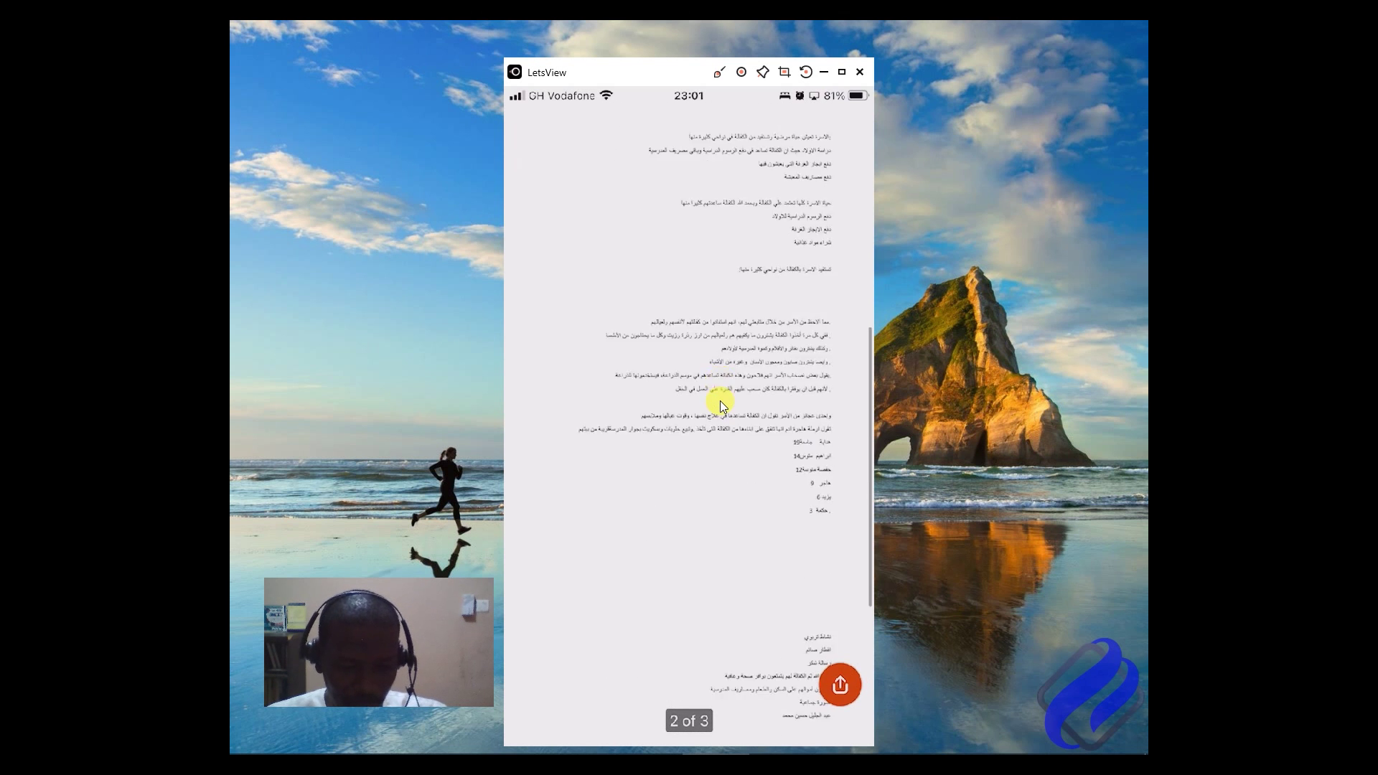
pyautogui.scroll(3, 720, 400)
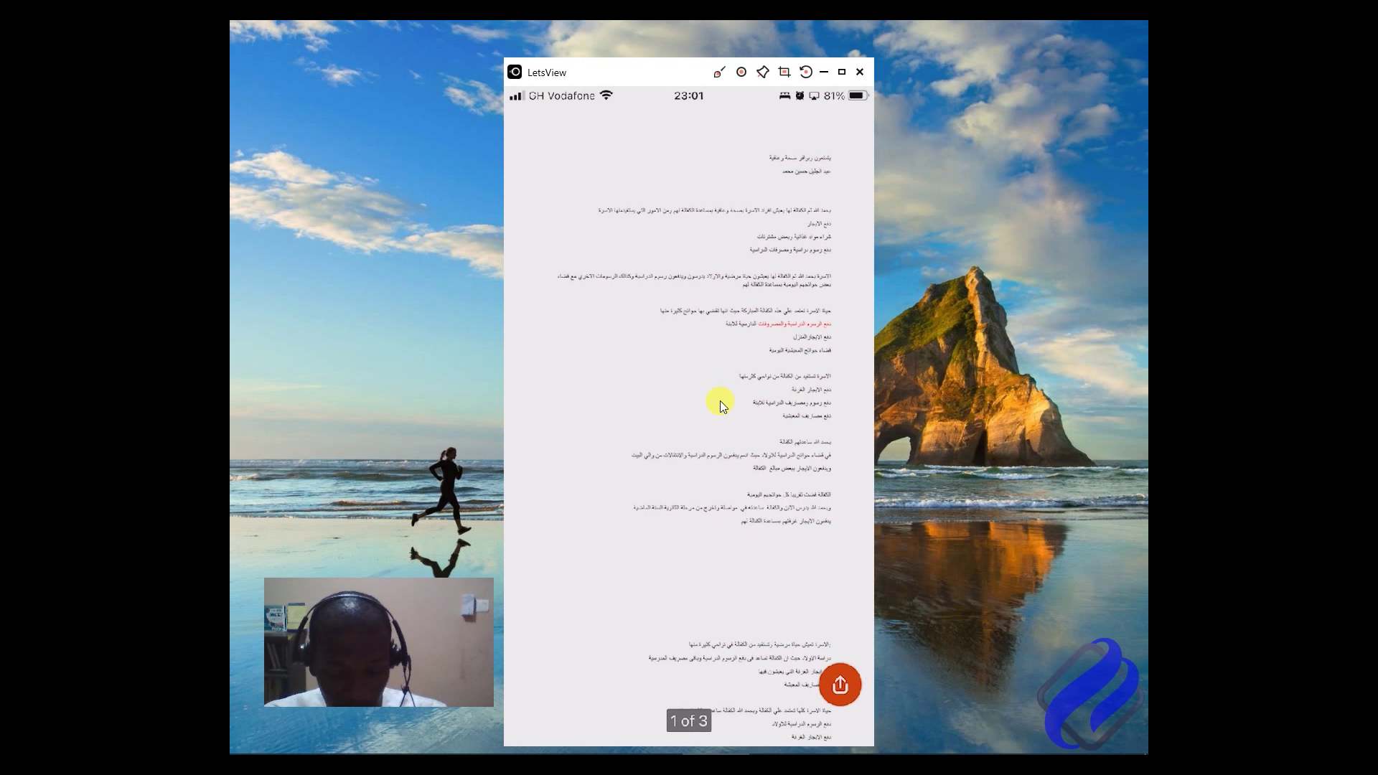
pyautogui.scroll(2, 720, 401)
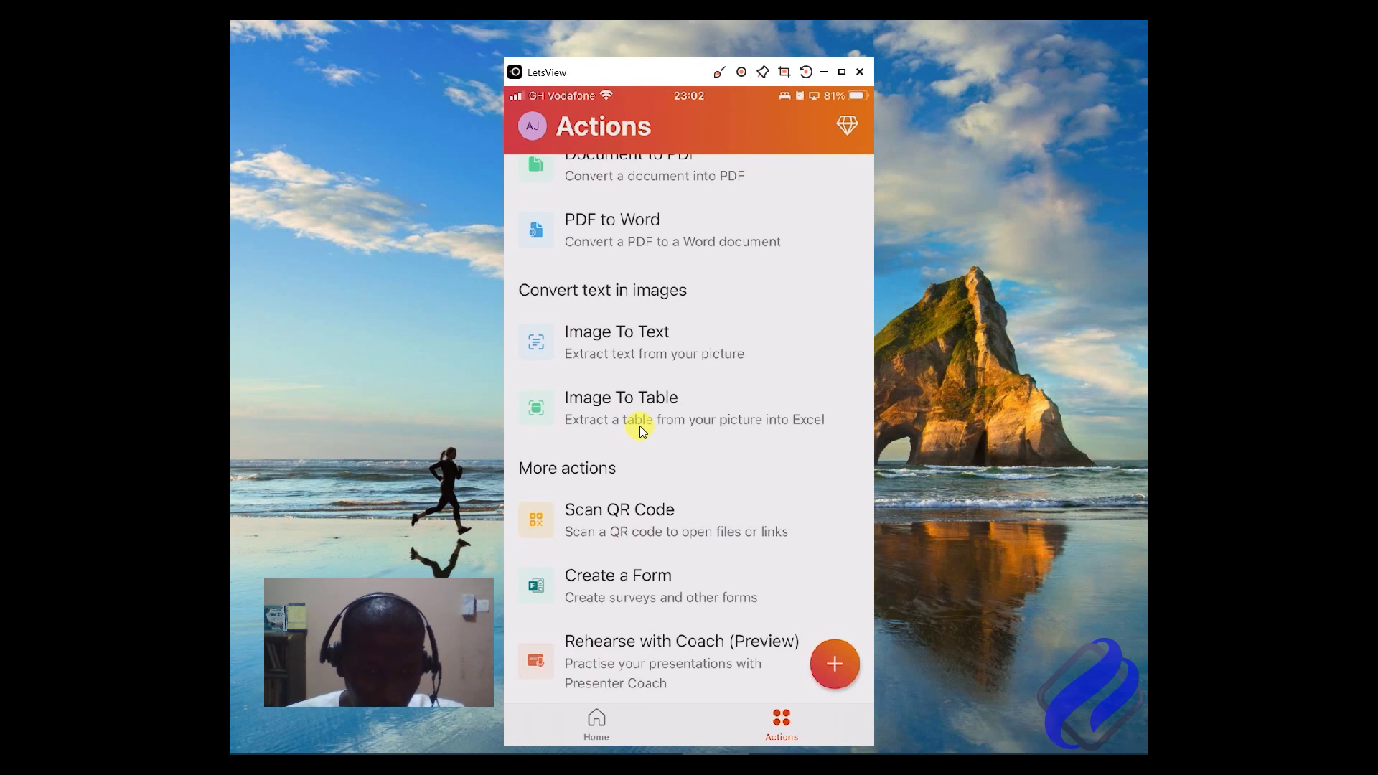
# Extract the English text from a photo of the "Adjectives and Adverbs" book page with Image To Text and copy it.
pyautogui.click(627, 363)
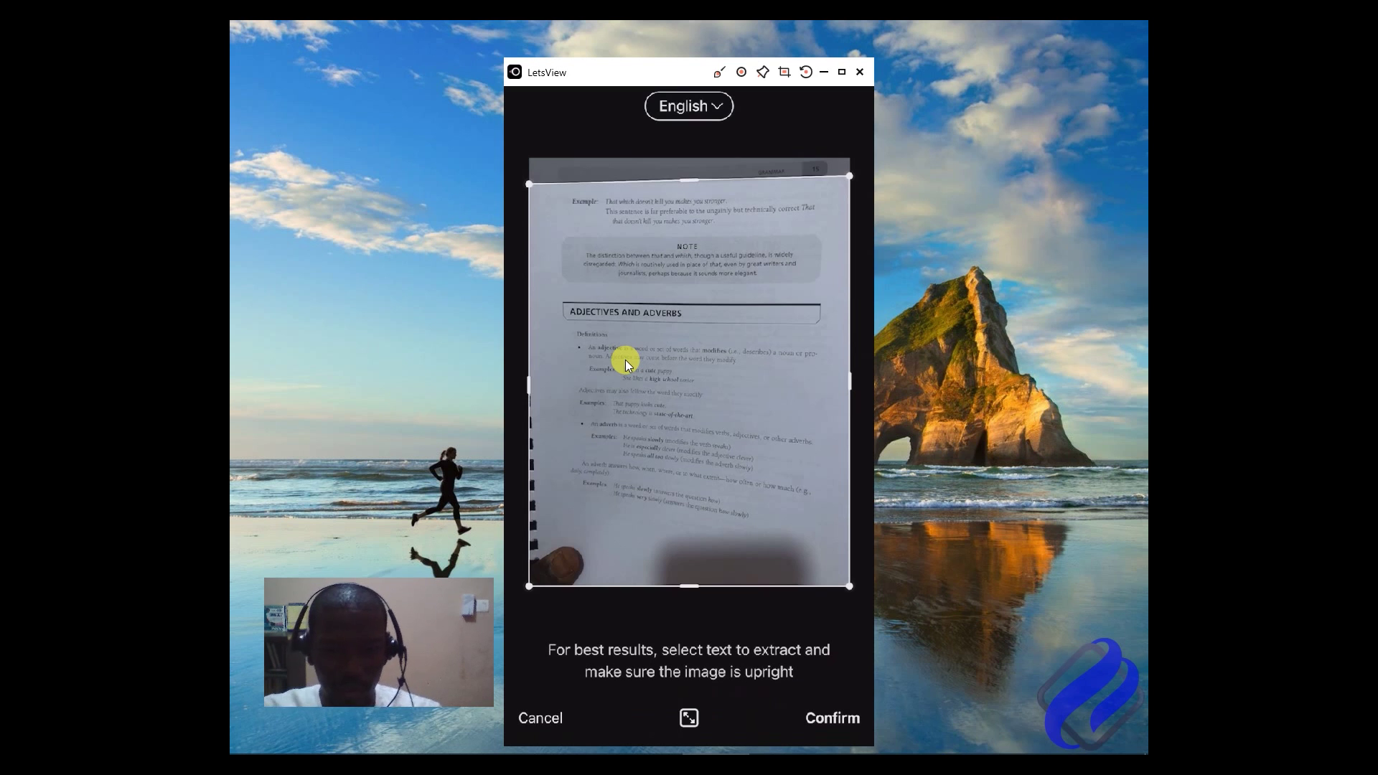
pyautogui.click(828, 719)
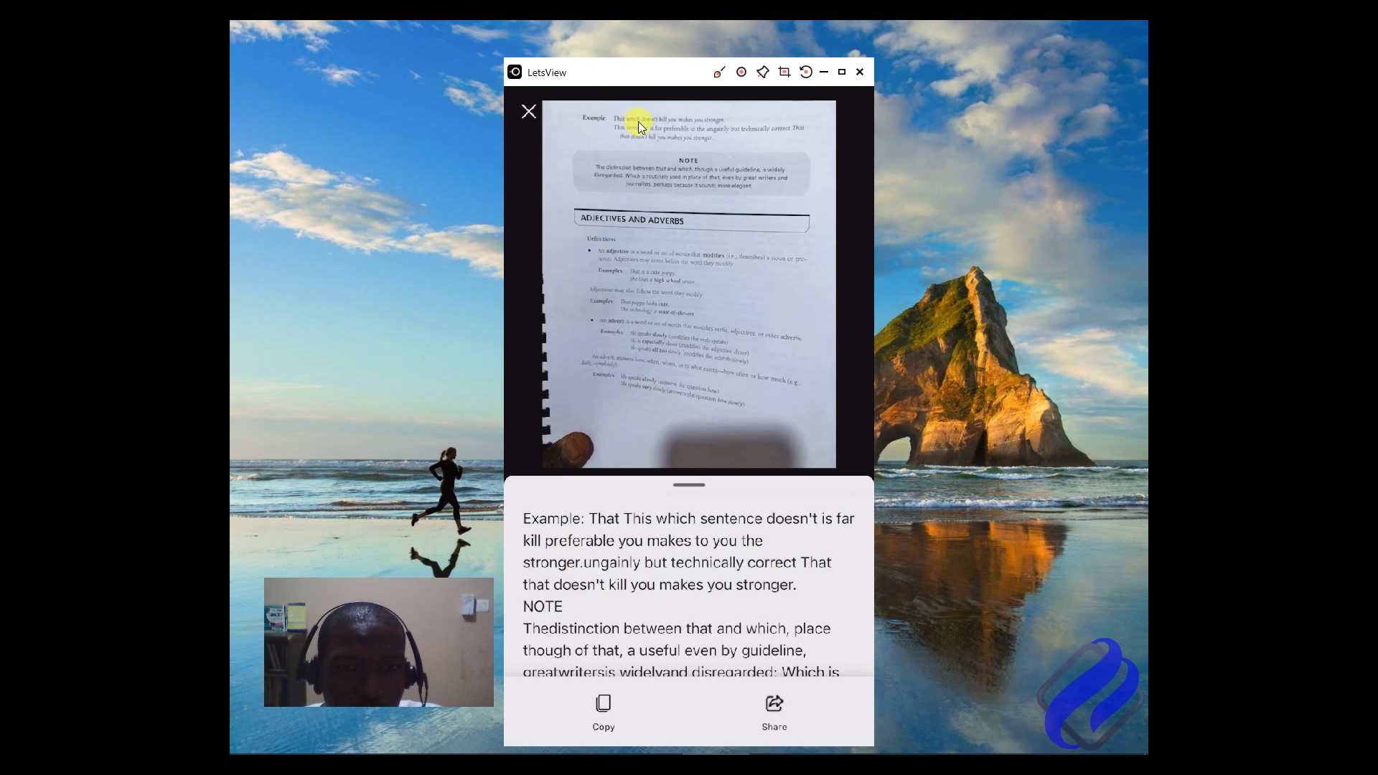
pyautogui.click(604, 701)
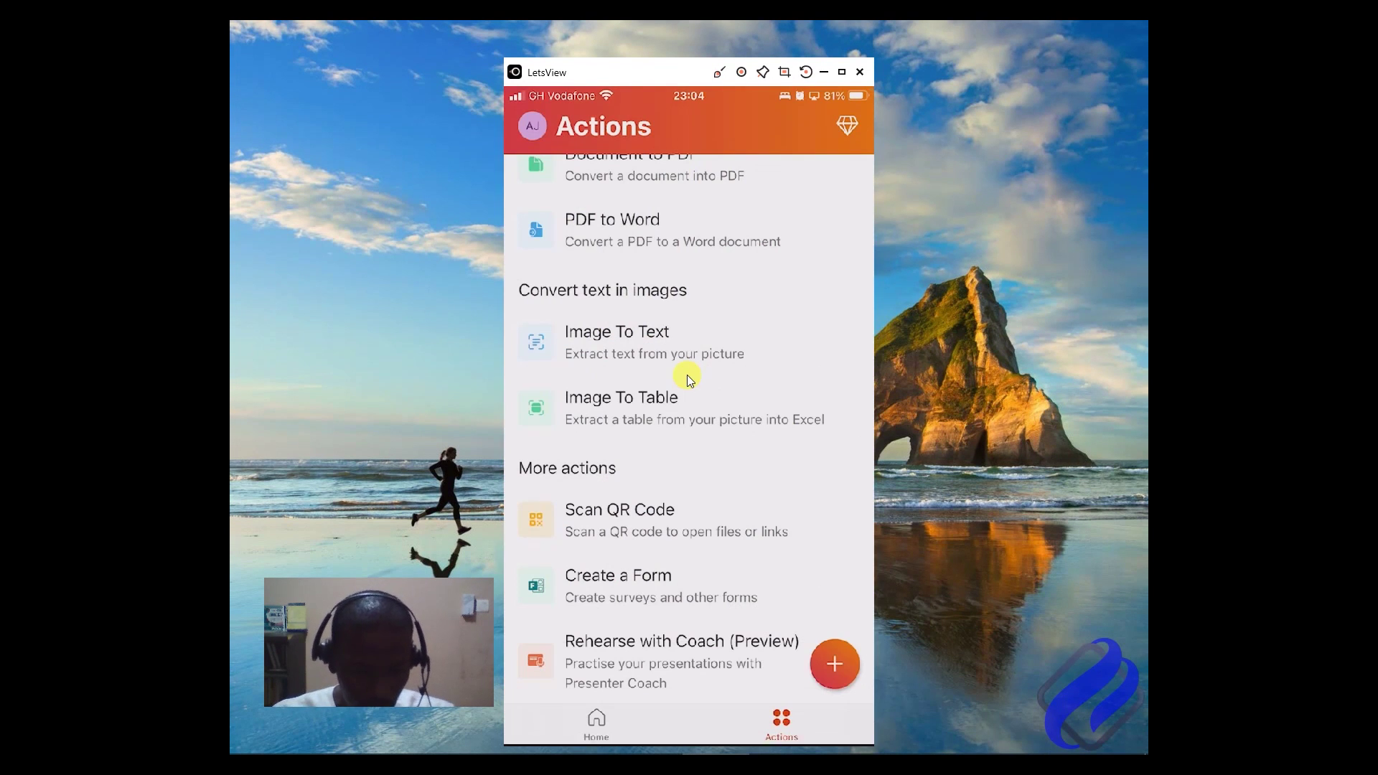
# Extract a table from a photo of the "Adjectives and Adverbs" page with Image To Table and start opening it in Excel.
pyautogui.click(616, 422)
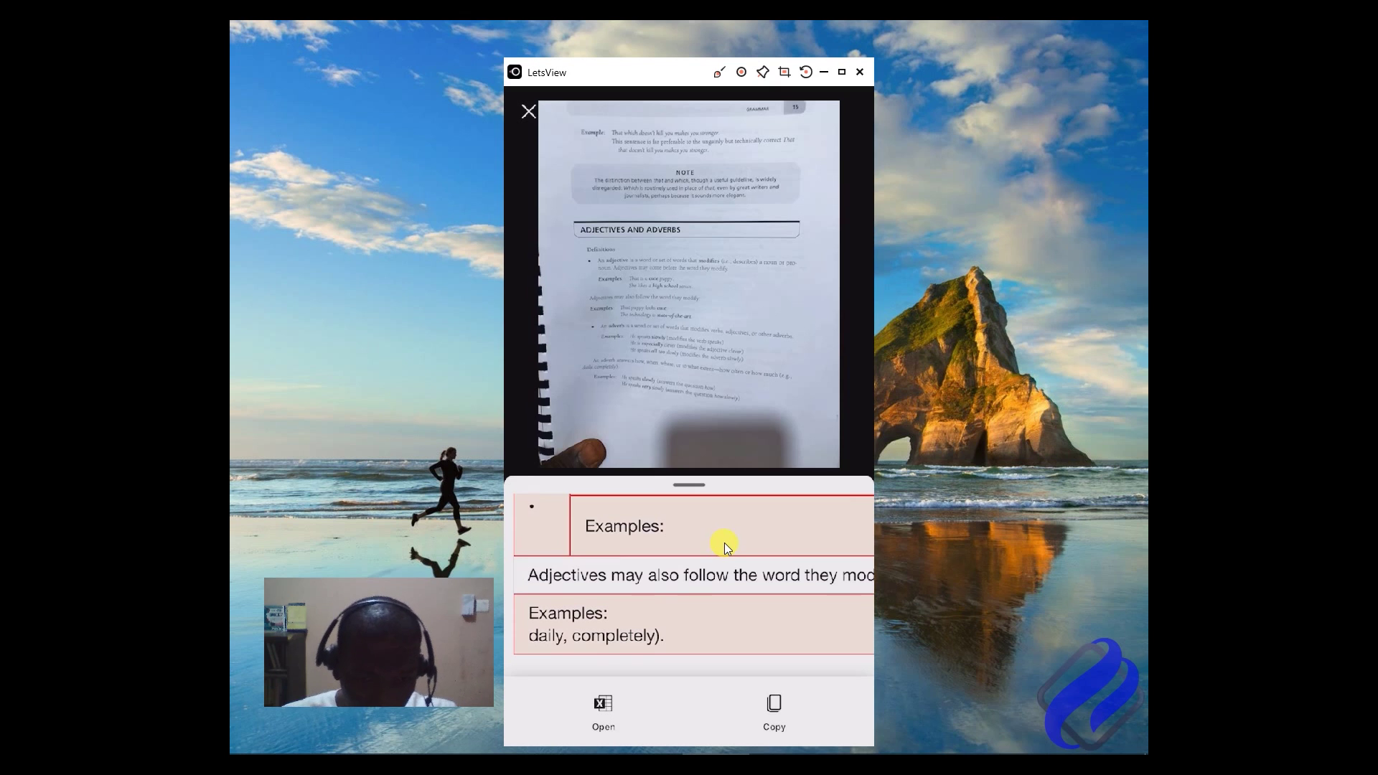
pyautogui.click(600, 707)
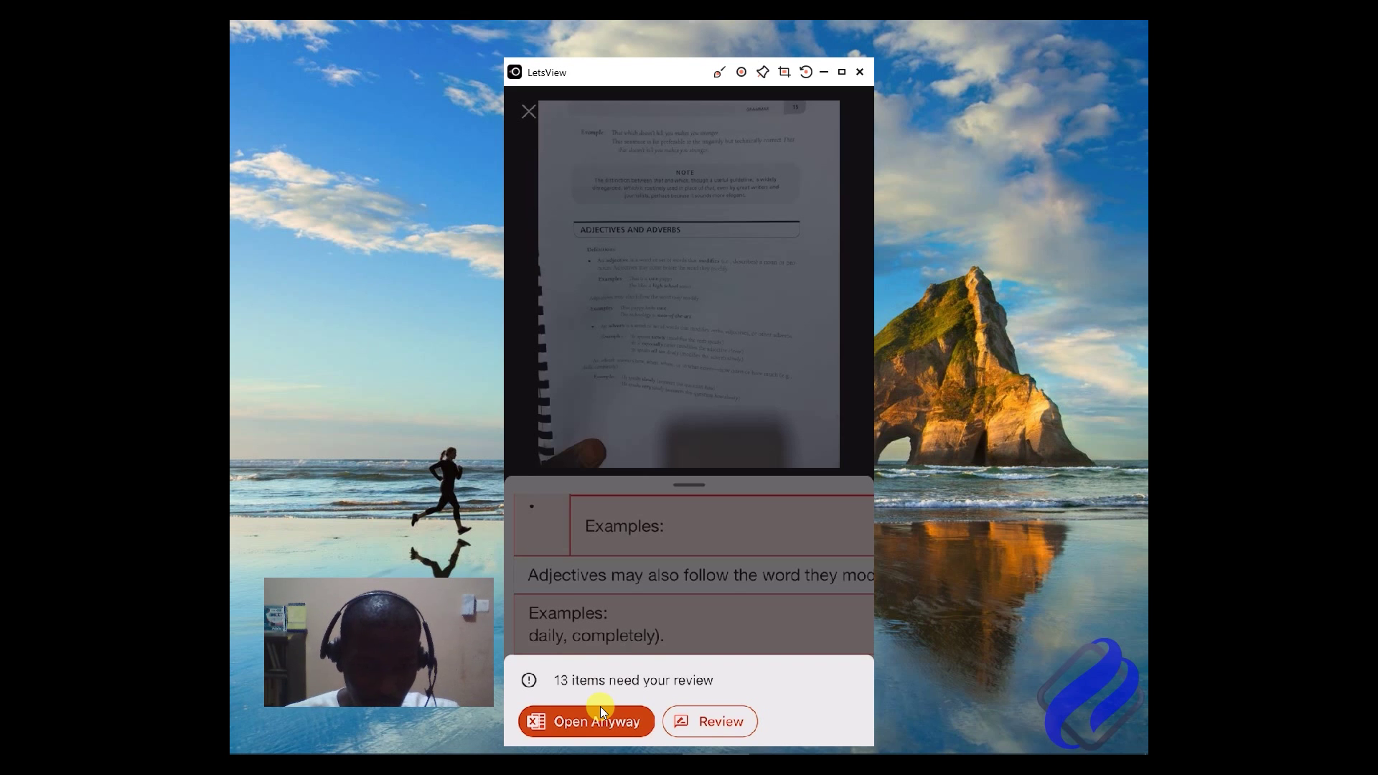